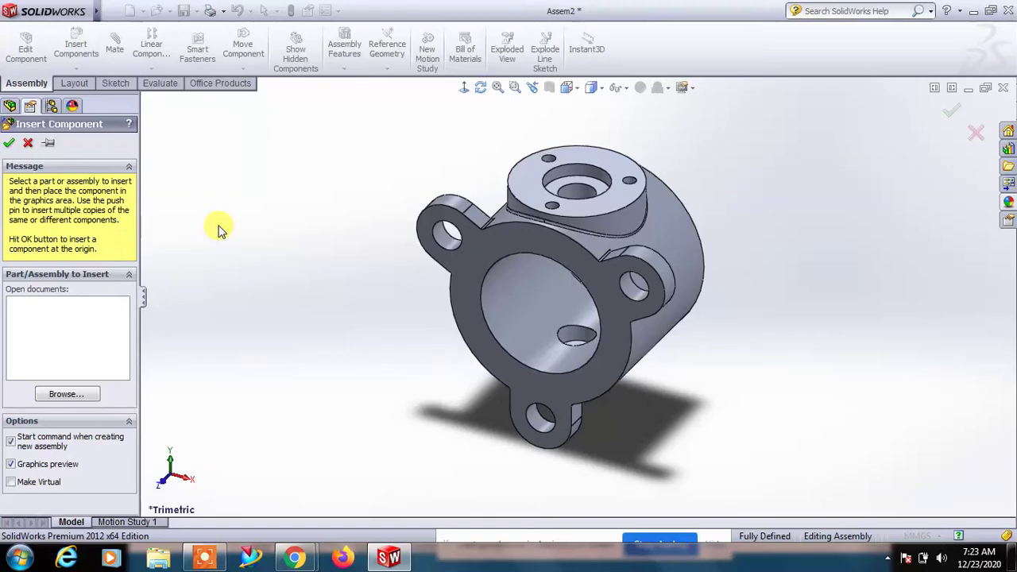
Insert part 5 (the shaft) and part 8 (the lever arm) into the assembly.
left_click(68, 394)
double_click(147, 119)
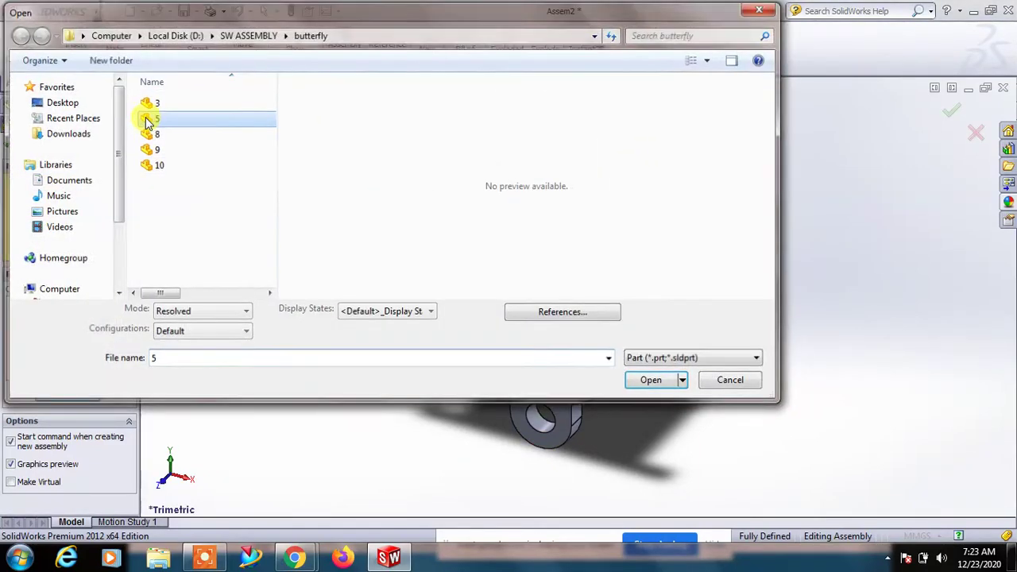
left_click(290, 282)
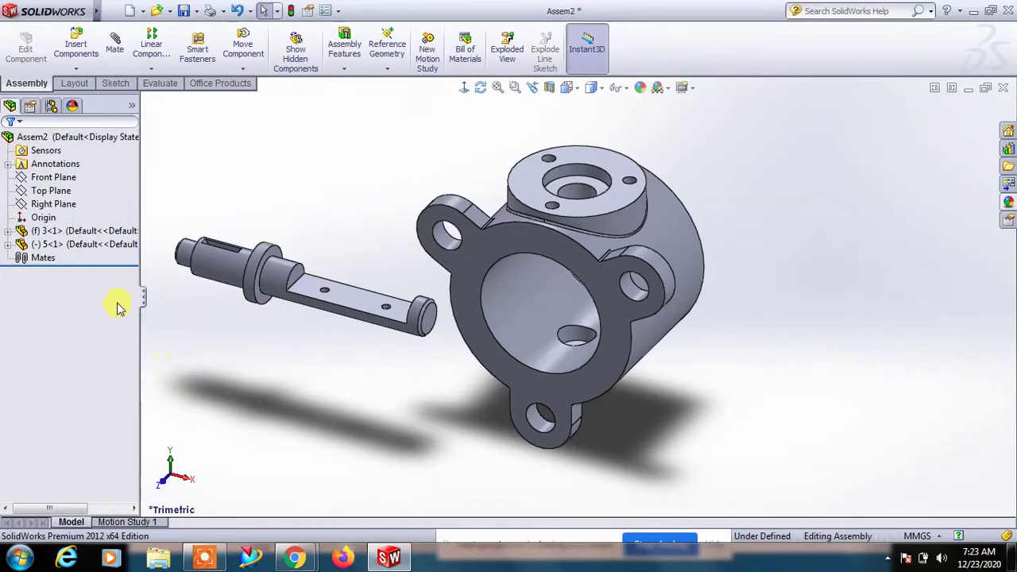
left_click(79, 47)
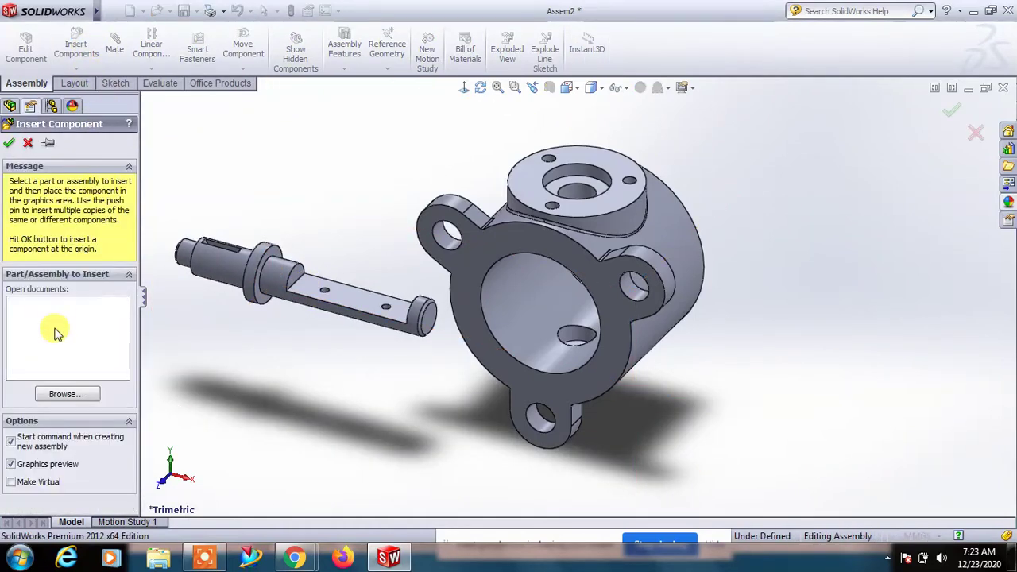
left_click(69, 395)
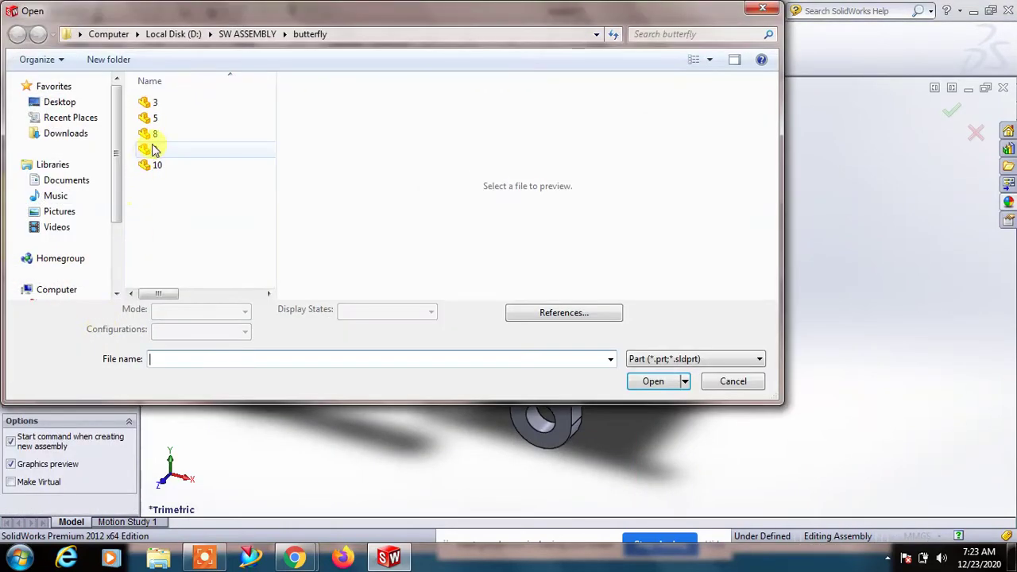
double_click(151, 134)
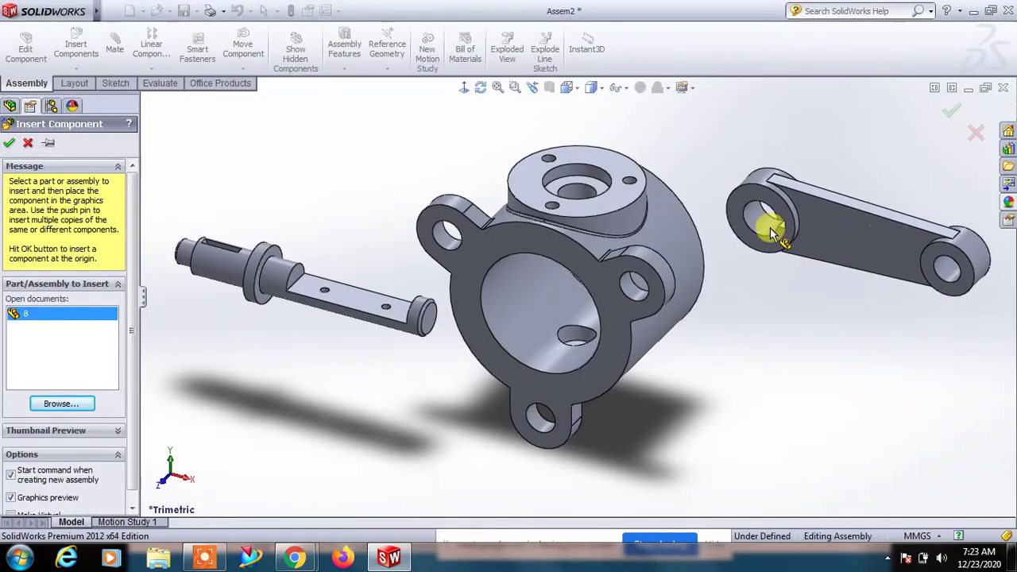
left_click(774, 231)
Insert part 9 (the oval disc) and part 10 (the round flange) into the assembly.
left_click(75, 46)
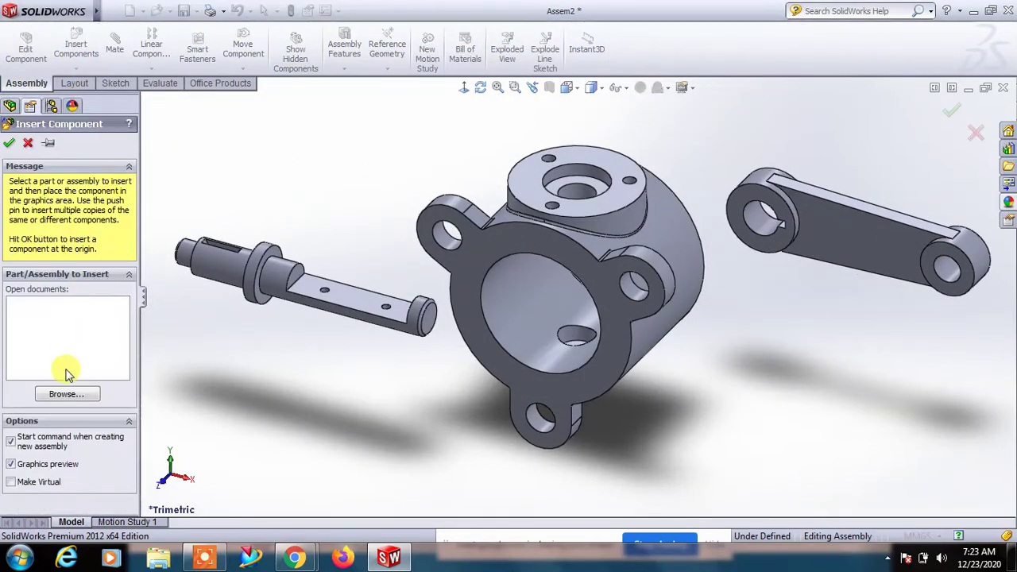
left_click(68, 393)
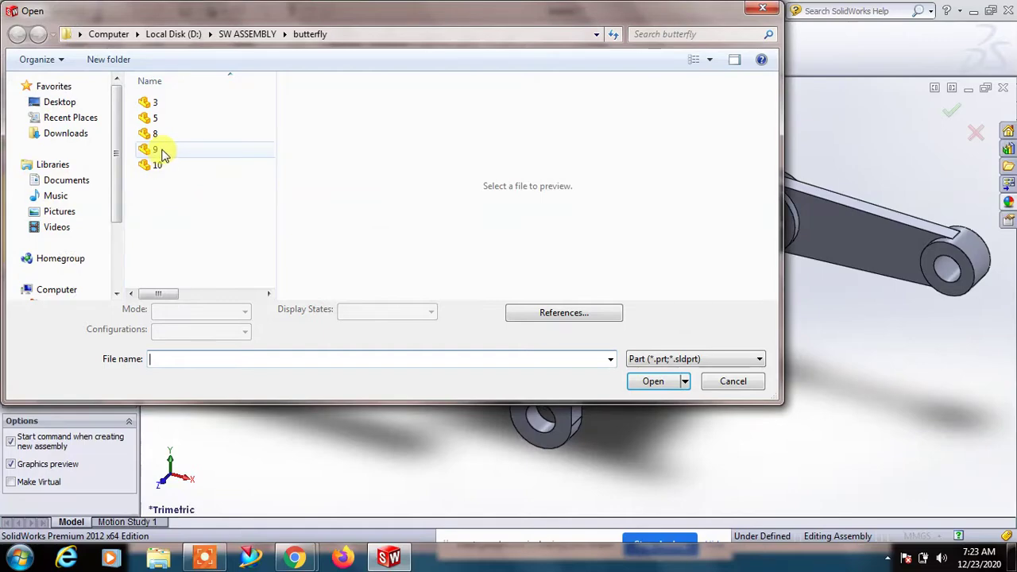
double_click(155, 150)
left_click(272, 400)
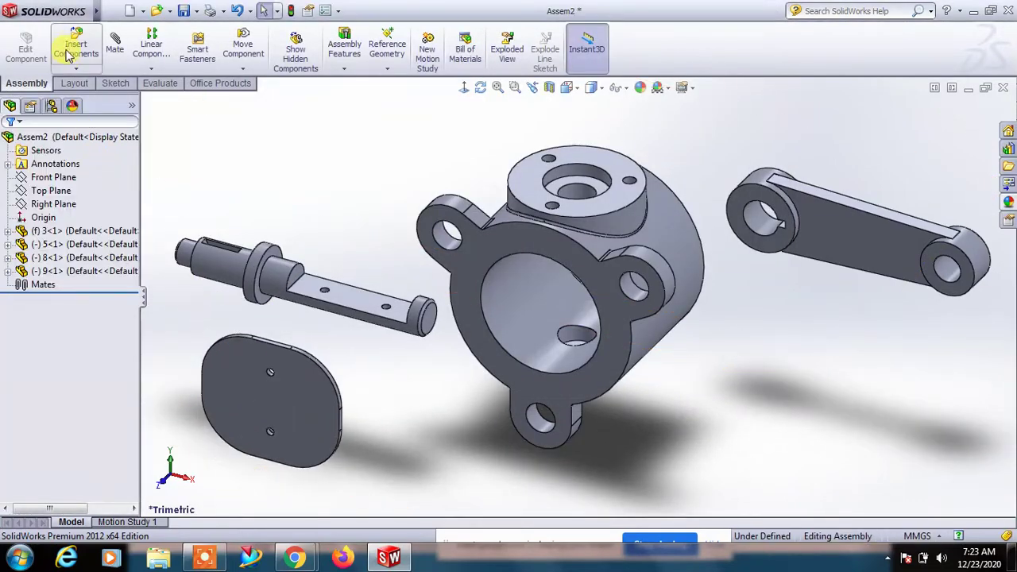
left_click(69, 52)
left_click(75, 396)
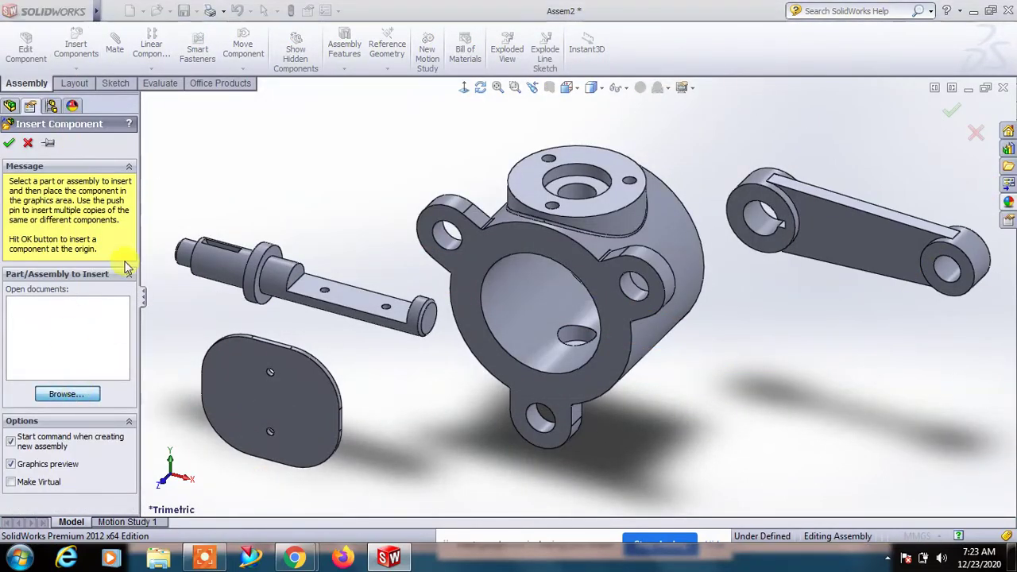
double_click(154, 165)
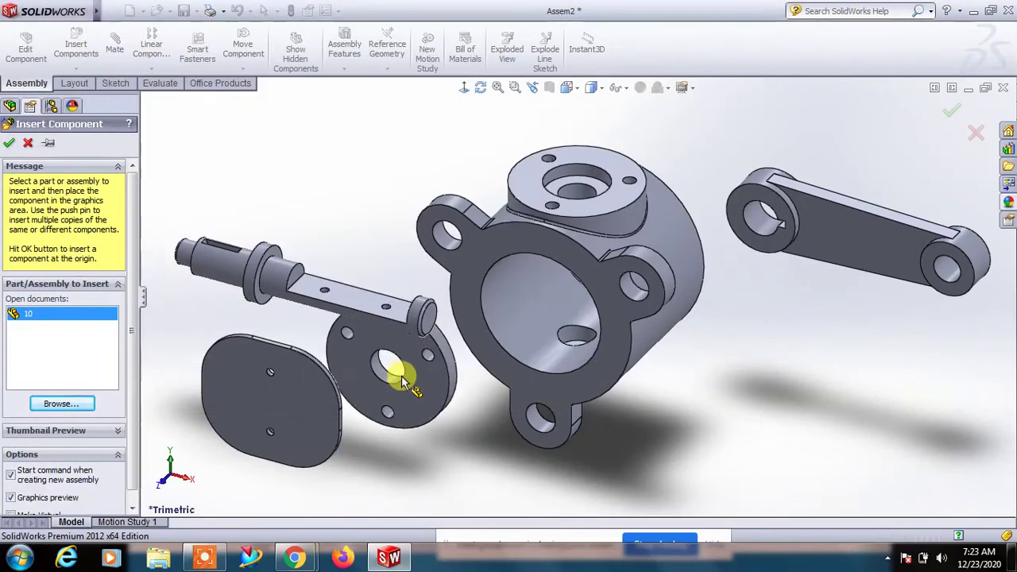
left_click(411, 405)
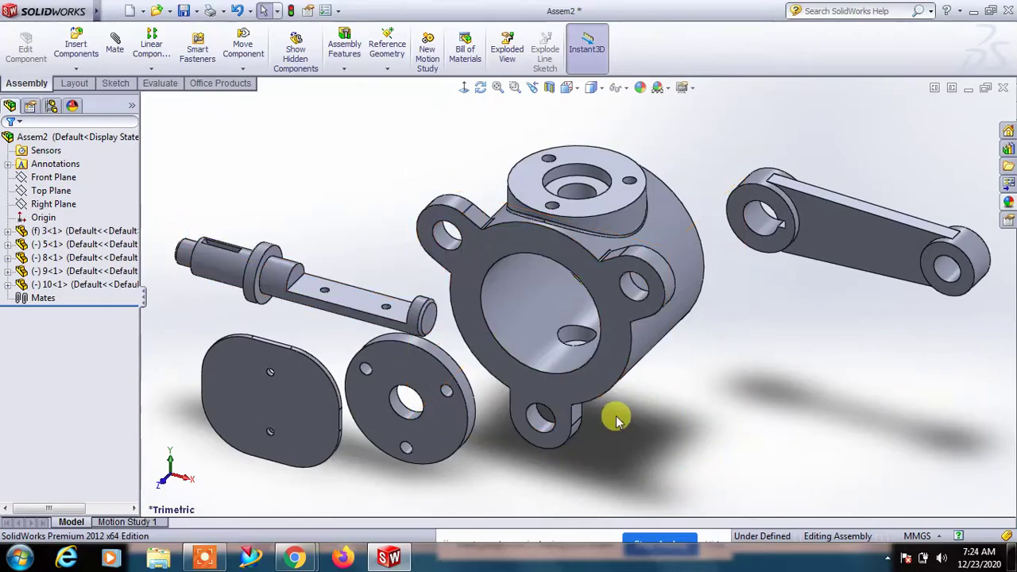
Drag the shaft into the valve body's bore and clear the selection.
middle_click_drag(617, 416, 639, 228)
mouse_move(504, 266)
middle_mouse_down()
mouse_move(537, 207)
mouse_move(608, 215)
mouse_move(676, 293)
mouse_move(643, 351)
mouse_move(651, 358)
middle_mouse_up()
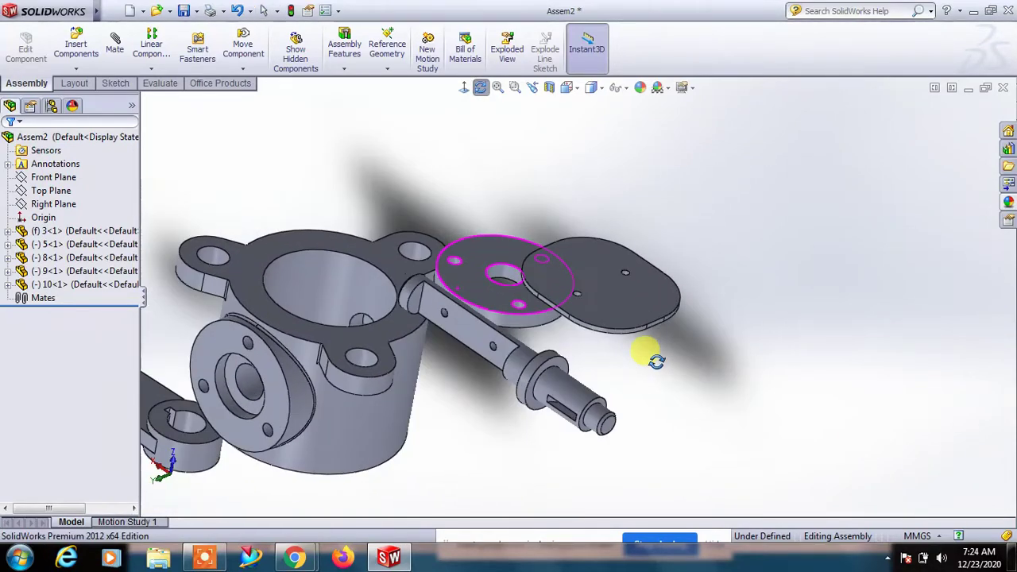
scroll(462, 418, "down", 2)
scroll(461, 416, "up", 4)
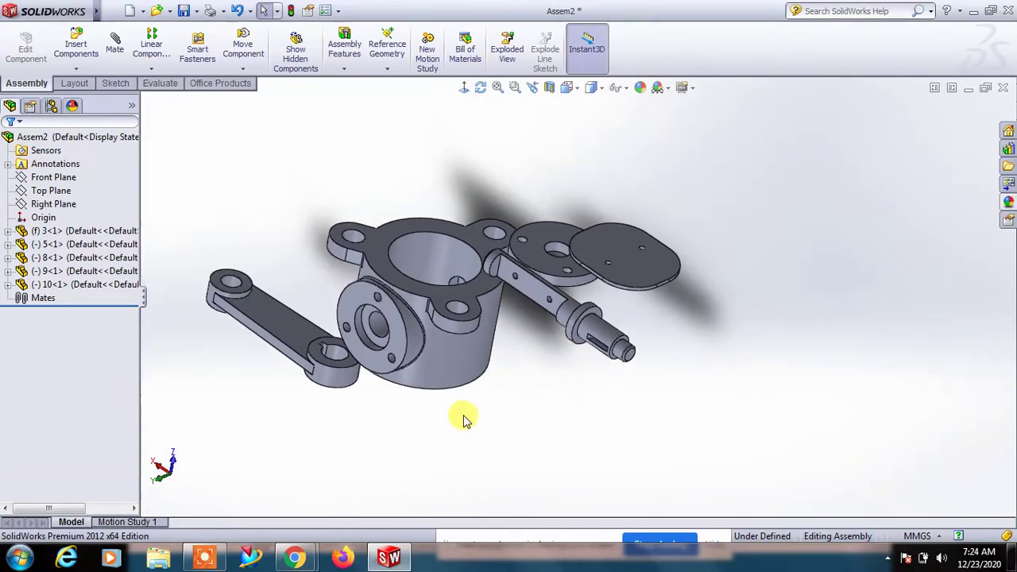
mouse_move(567, 371)
left_mouse_down()
mouse_move(426, 344)
mouse_move(514, 352)
mouse_move(297, 379)
mouse_move(212, 410)
mouse_move(235, 409)
left_mouse_up()
left_click(315, 423)
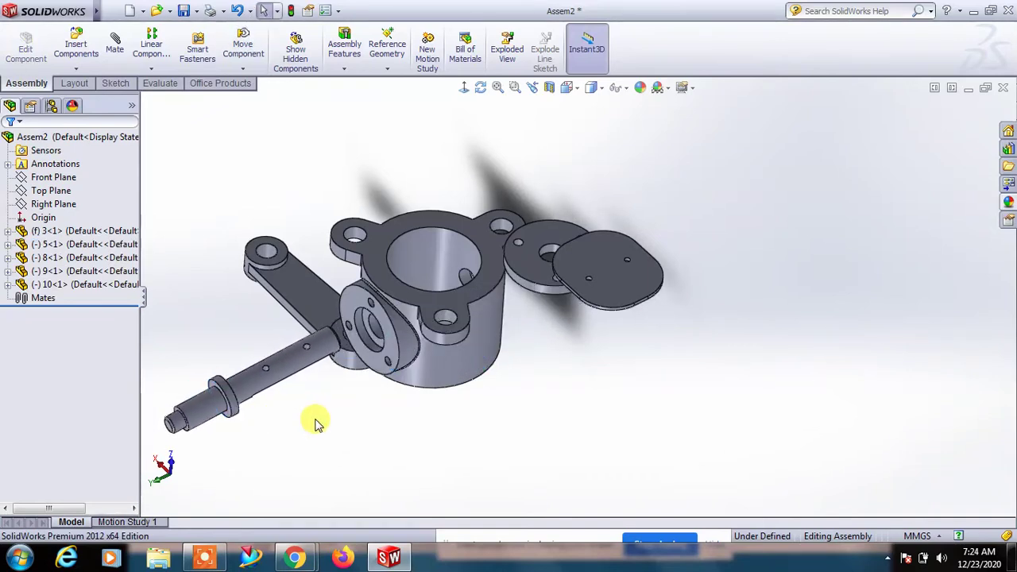
middle_click_drag(336, 405, 341, 413)
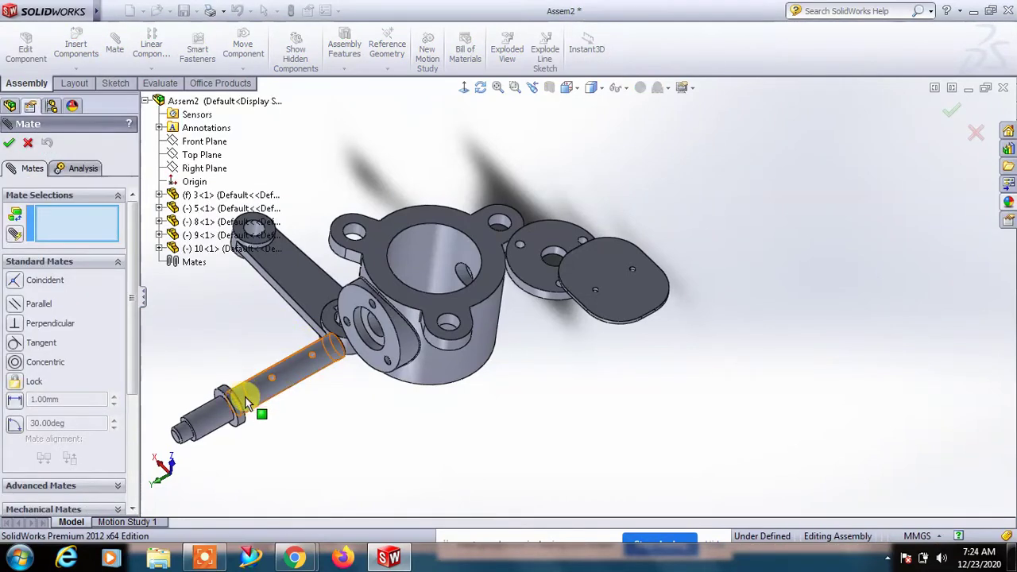
Mate the shaft's cylindrical face concentric with the body's bore.
left_click(376, 329)
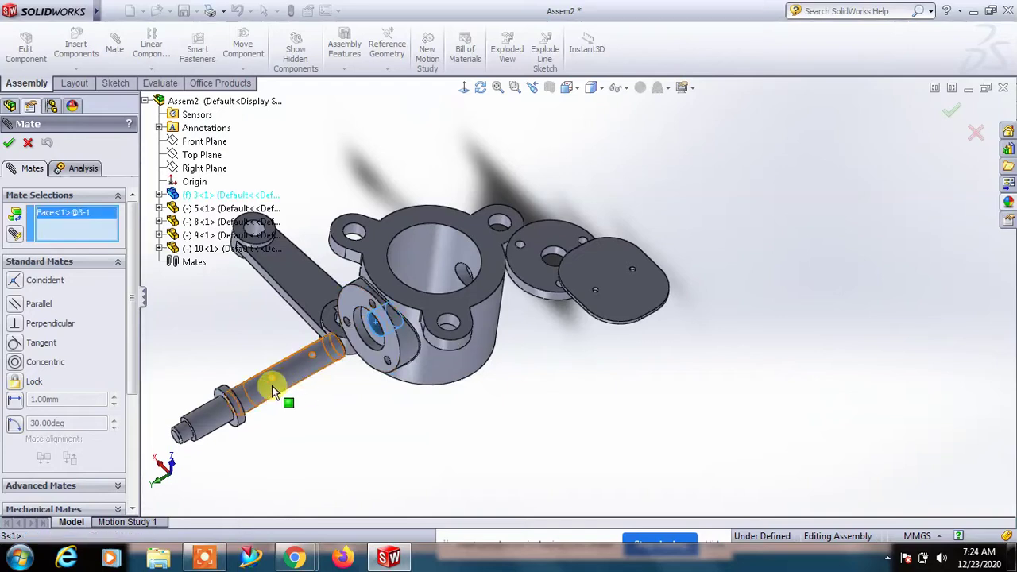
left_click(210, 408)
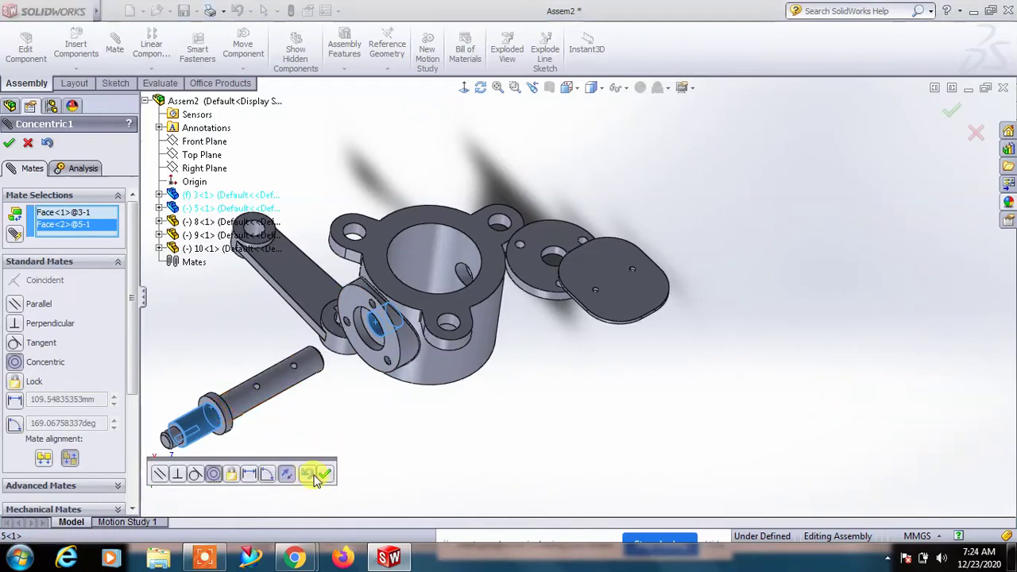
left_click(325, 475)
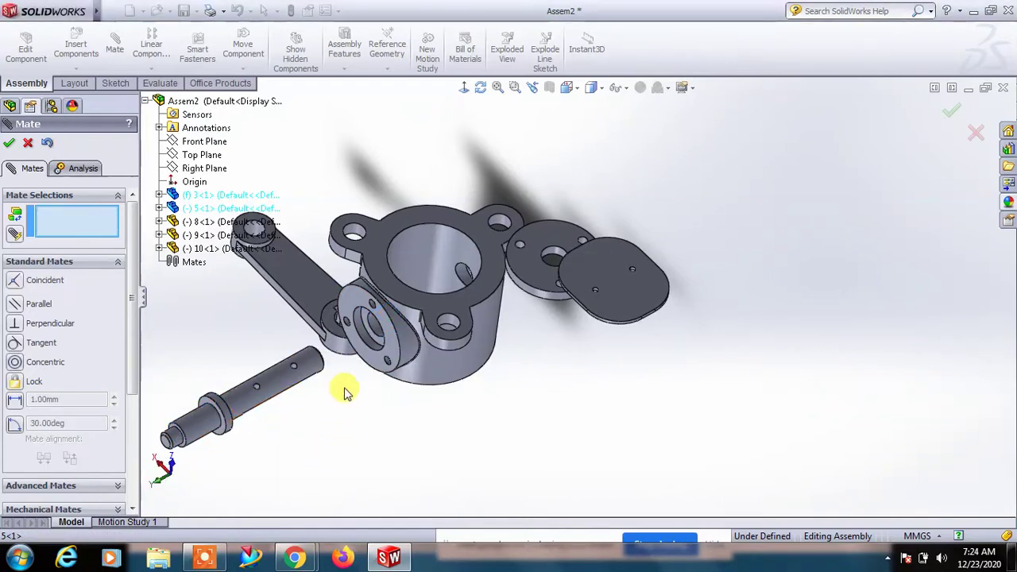
Mate the shaft shoulder coincident with the body face around the bore.
left_click(364, 322)
middle_click_drag(358, 334, 246, 427)
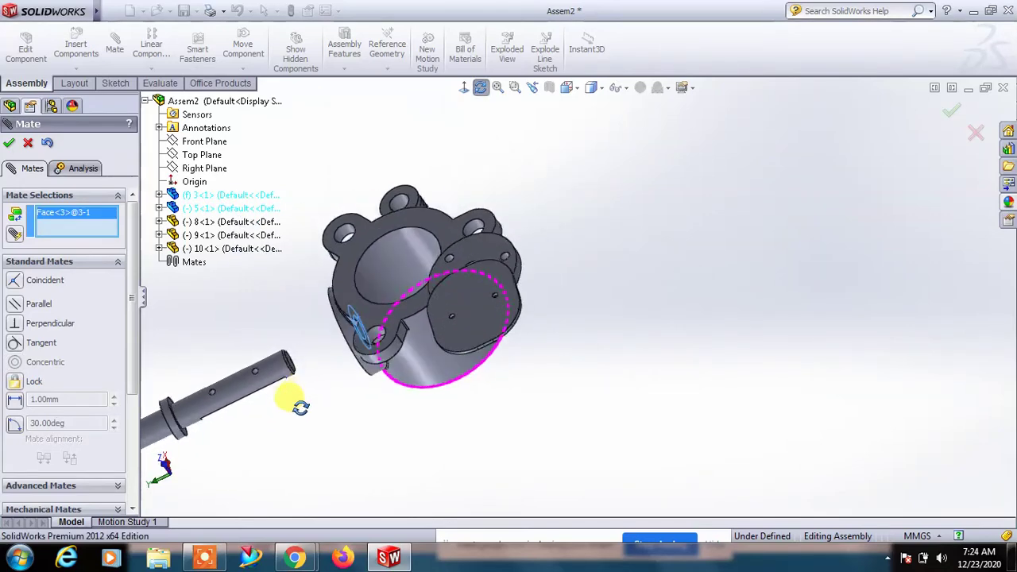
scroll(206, 430, "down", 3)
scroll(262, 413, "down", 1)
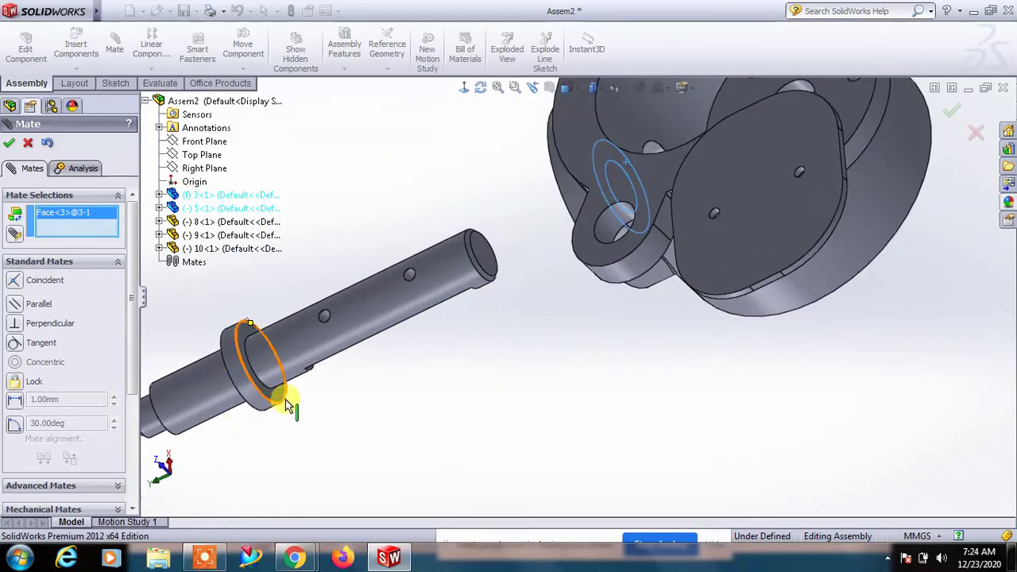
left_click(280, 398)
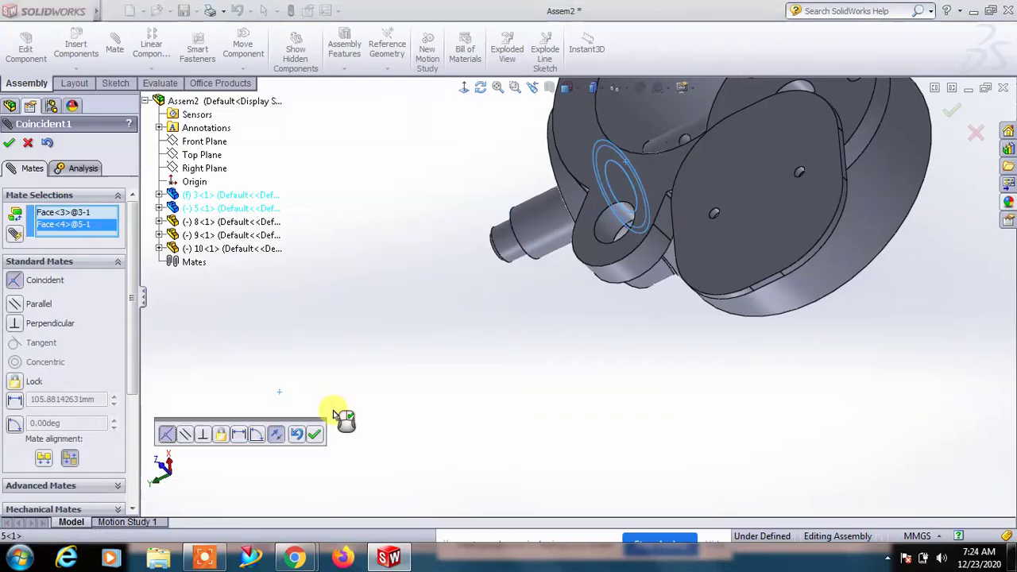
left_click(318, 434)
mouse_move(408, 358)
middle_mouse_down()
mouse_move(465, 302)
mouse_move(488, 295)
mouse_move(484, 318)
middle_mouse_up()
scroll(485, 318, "up", 2)
scroll(485, 320, "up", 1)
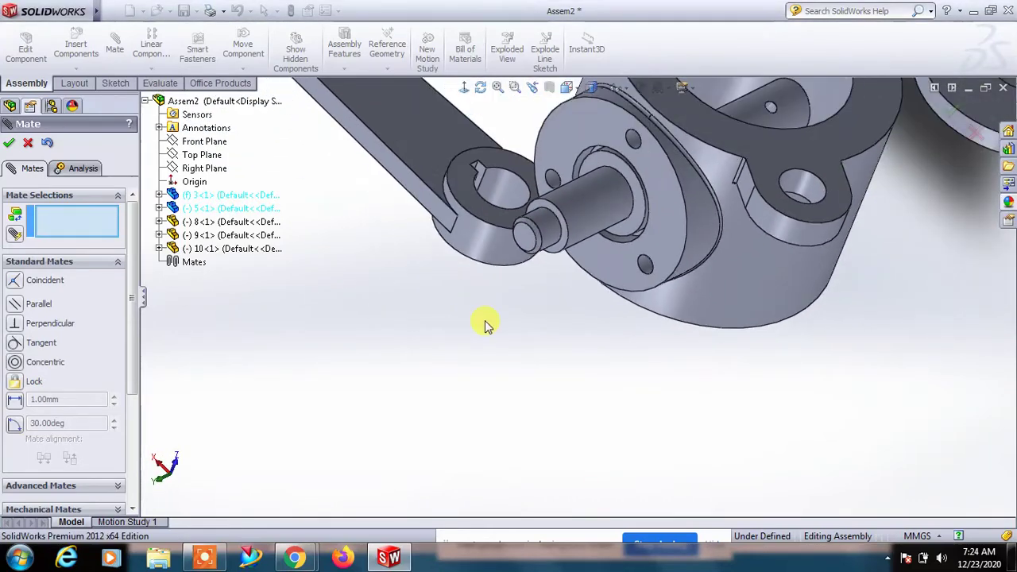
scroll(485, 320, "up", 3)
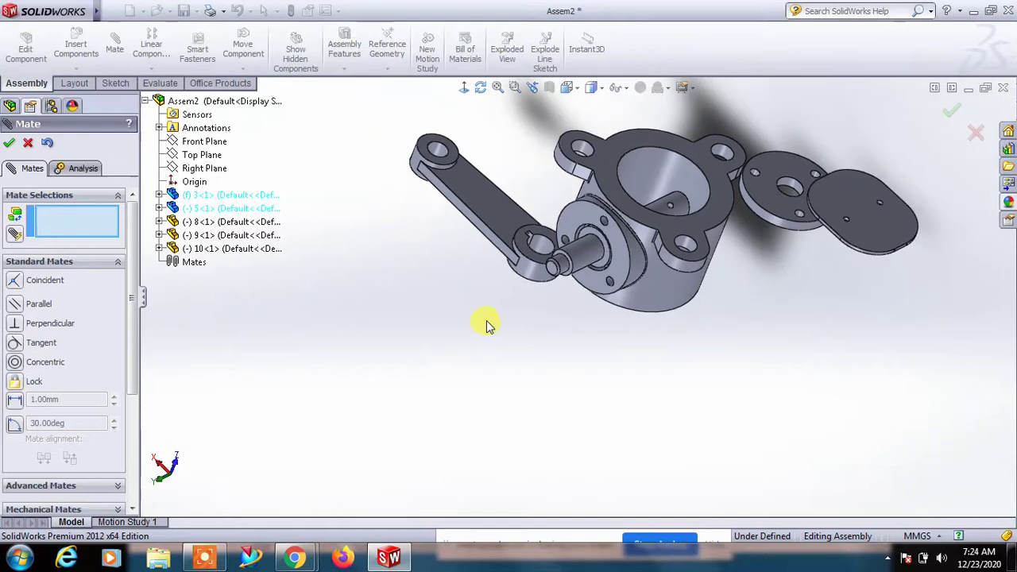
Mate the round flange's centre hole concentric with the shaft.
left_click(789, 188)
left_click(588, 248)
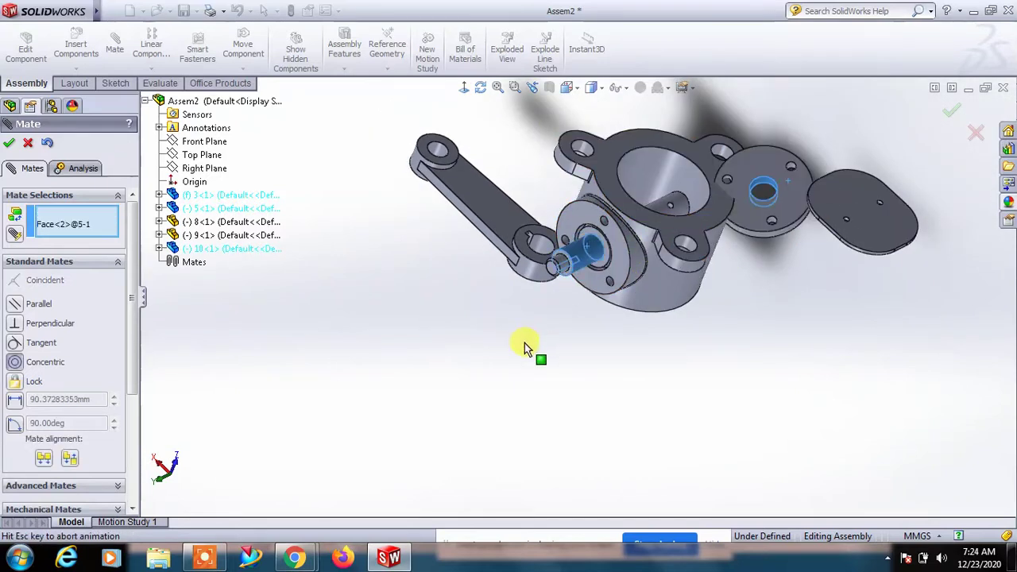
left_click(711, 371)
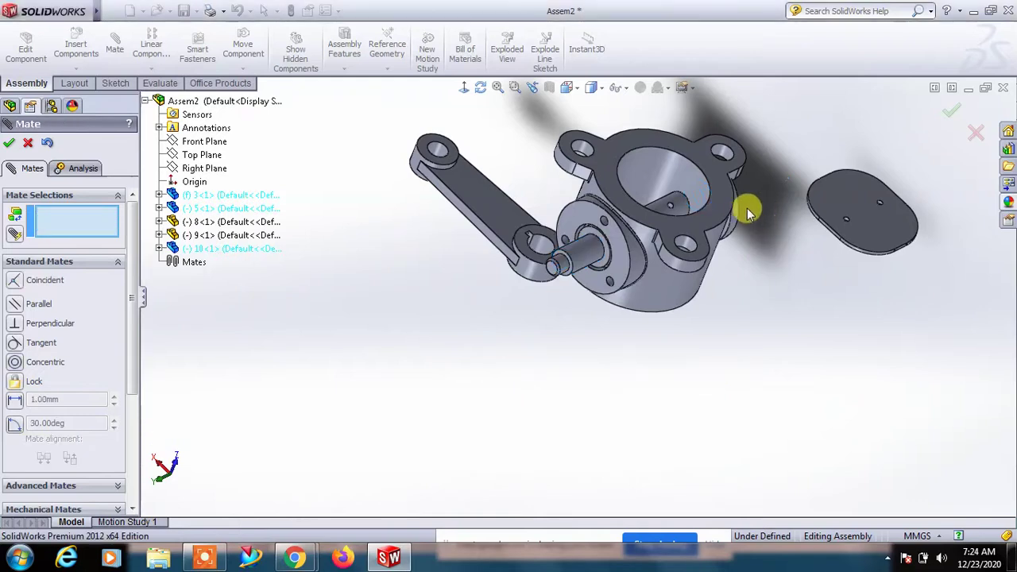
mouse_move(738, 217)
left_mouse_down()
mouse_move(659, 239)
mouse_move(539, 320)
left_mouse_up()
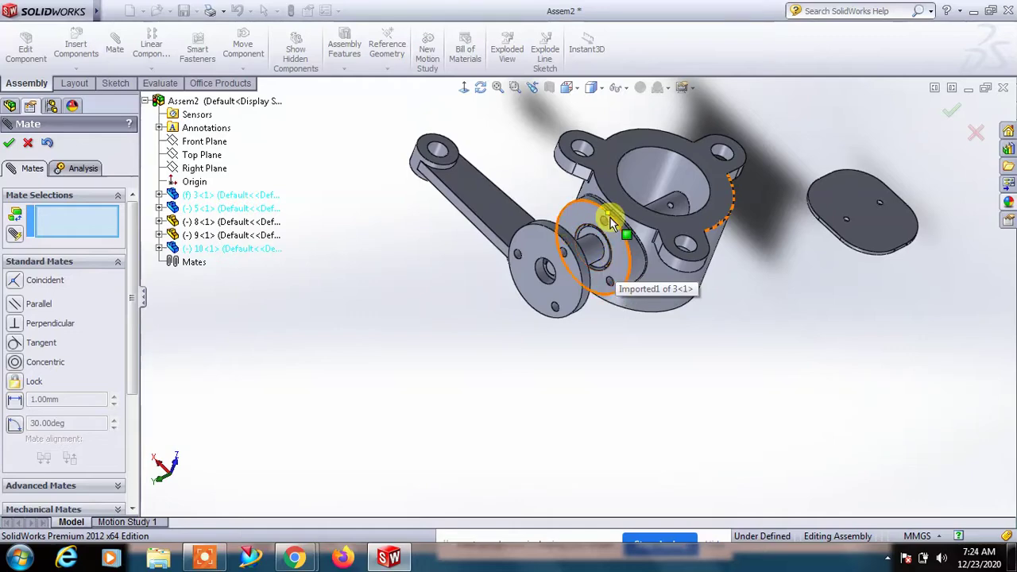
Make a flange bolt hole concentric with the matching body bolt hole.
scroll(612, 254, "down", 3)
left_click(597, 241)
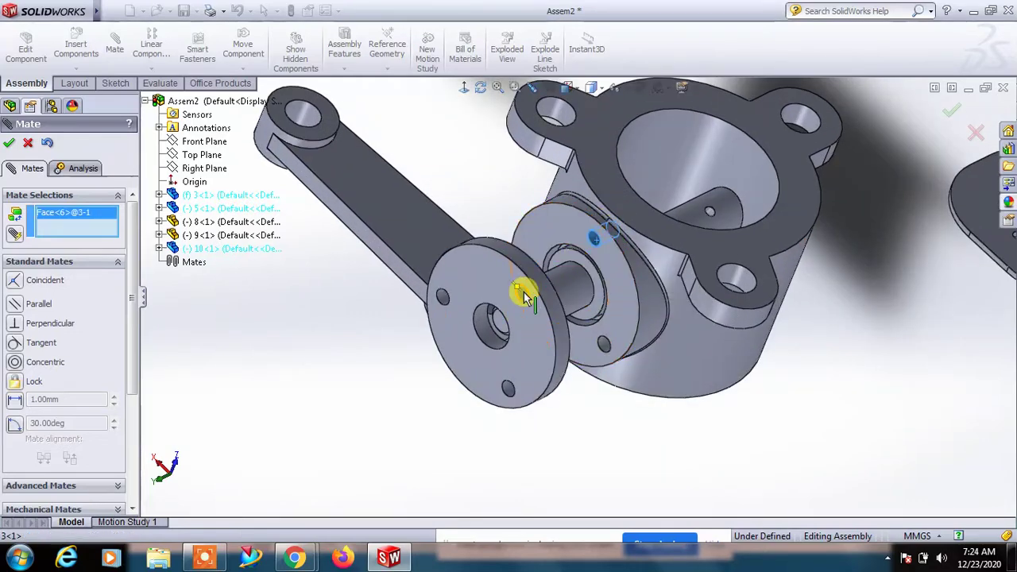
left_click(522, 291)
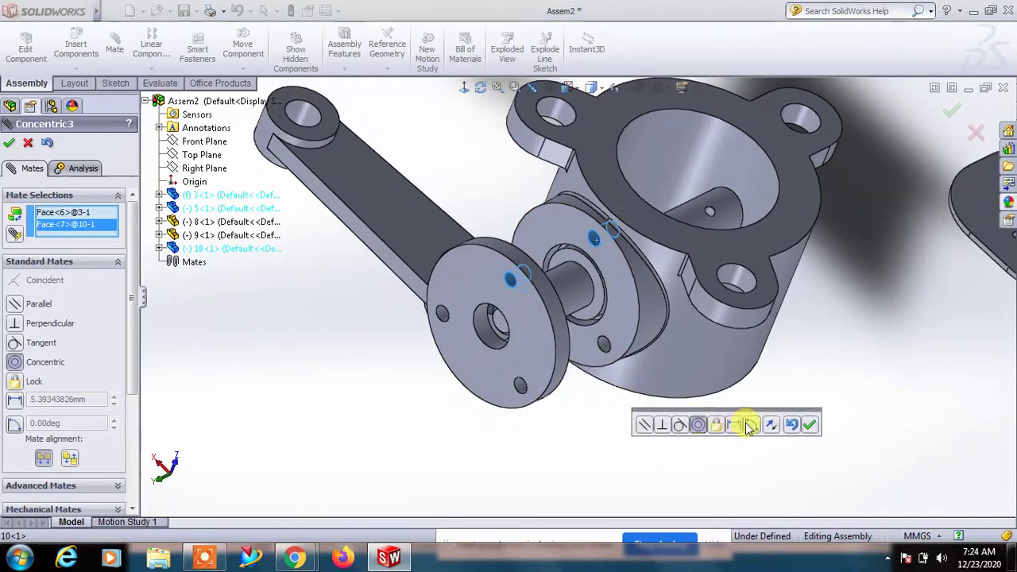
left_click(818, 431)
Mate the flange's back face coincident with the body's flat face.
left_click(617, 289)
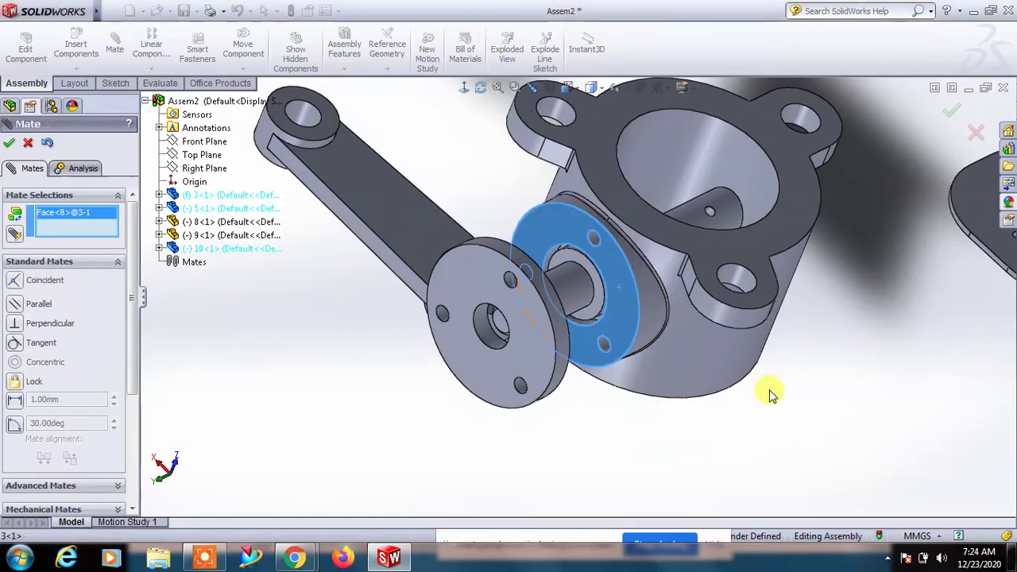
middle_click_drag(768, 390, 699, 390)
left_click(495, 349)
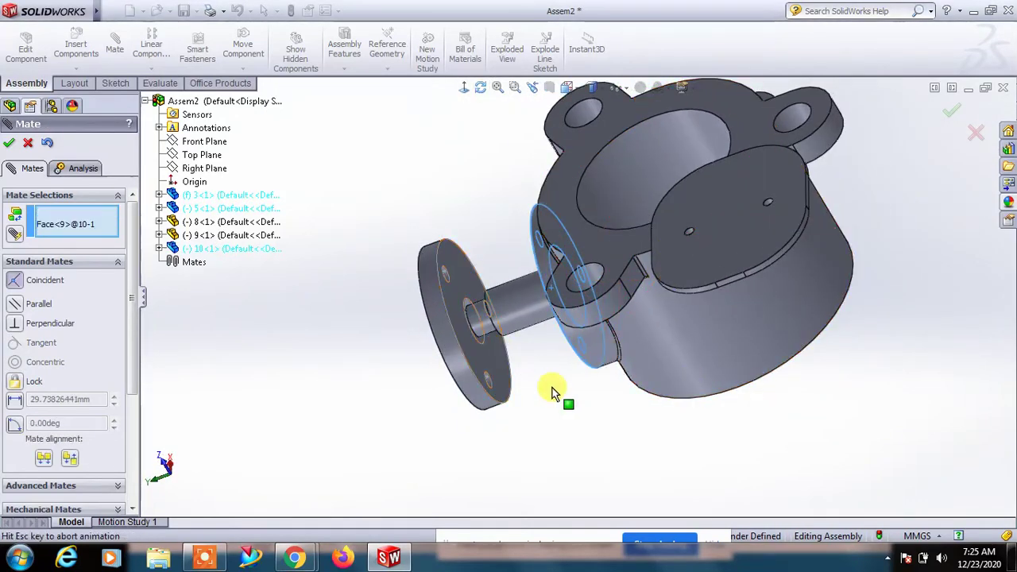
left_click(724, 442)
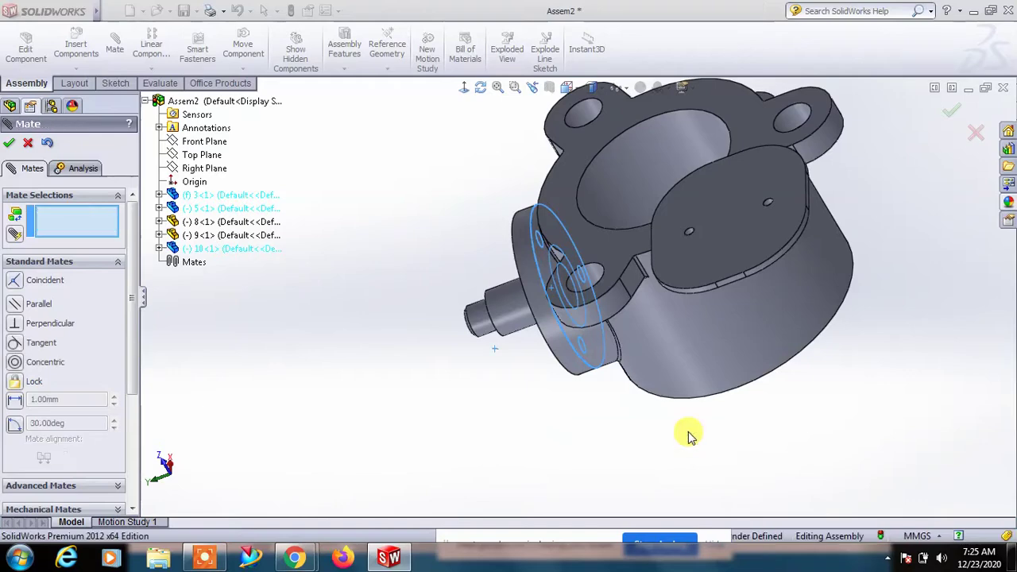
mouse_move(527, 403)
middle_mouse_down()
mouse_move(584, 394)
mouse_move(579, 374)
mouse_move(596, 422)
middle_mouse_up()
Mate the lever arm's hole concentric with the shaft.
left_click(431, 258)
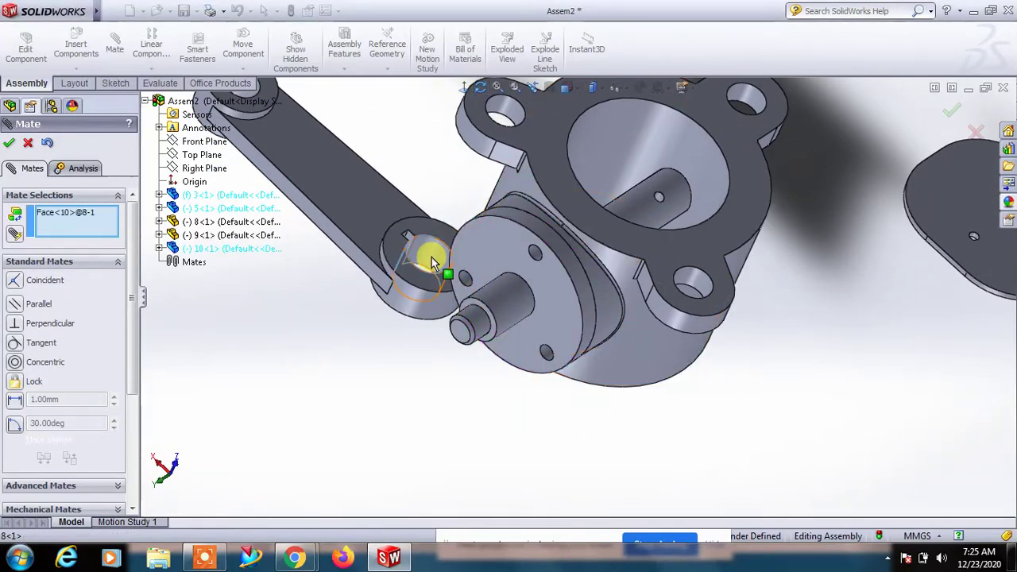
left_click(517, 304)
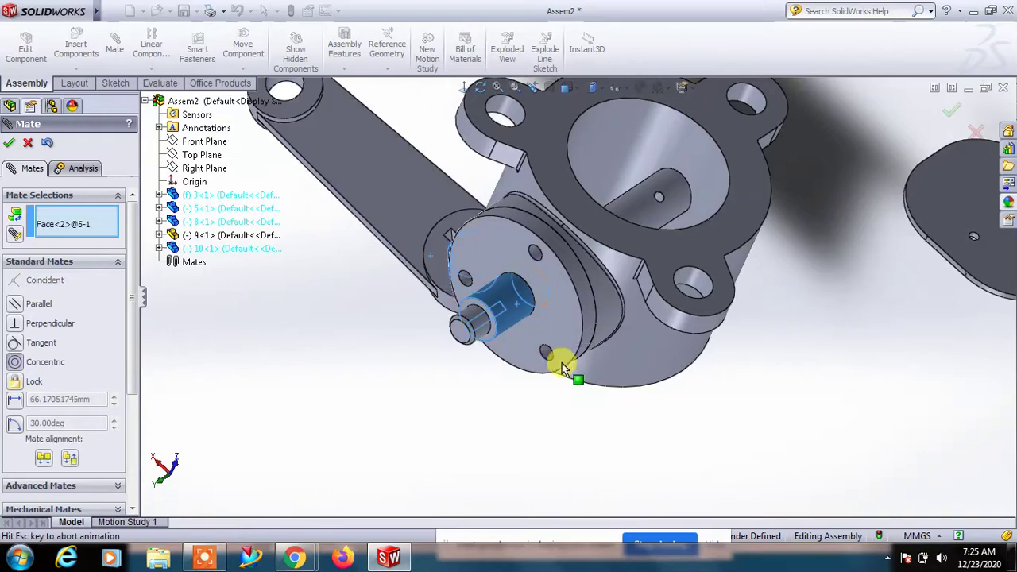
mouse_move(548, 223)
left_mouse_down()
mouse_move(483, 189)
mouse_move(288, 321)
mouse_move(372, 256)
mouse_move(367, 271)
left_mouse_up()
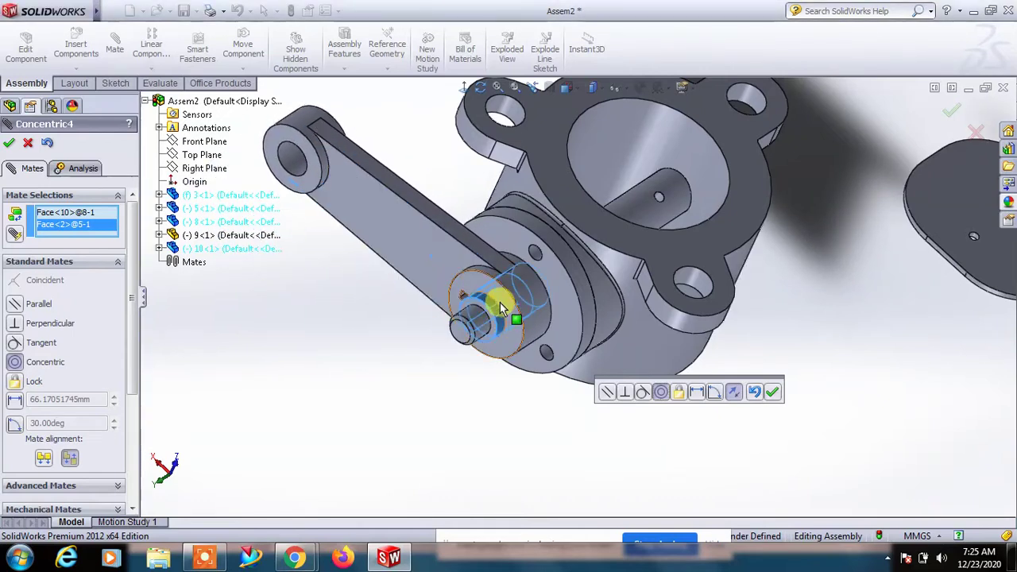
scroll(485, 308, "down", 2)
scroll(483, 307, "down", 2)
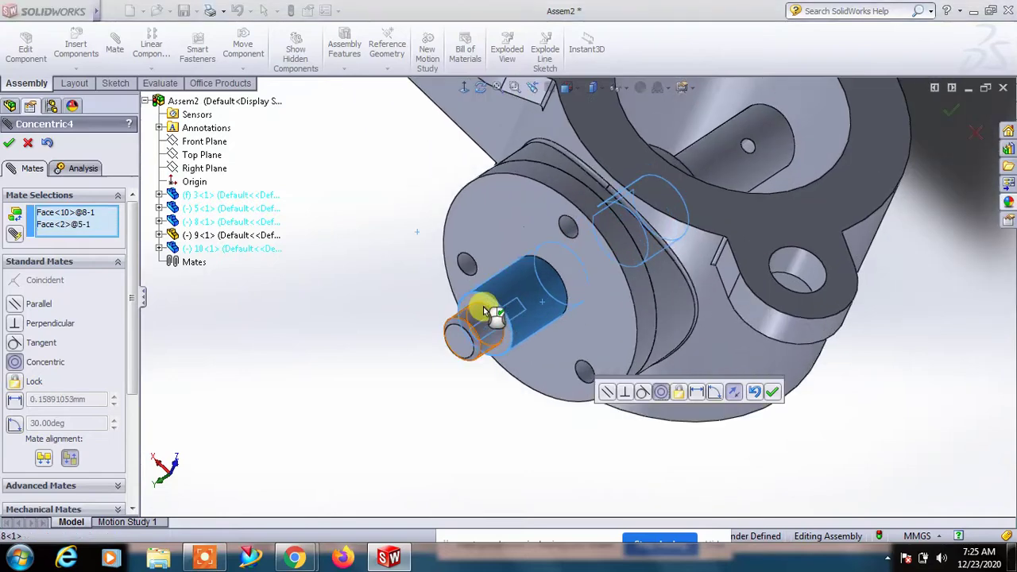
left_click(752, 391)
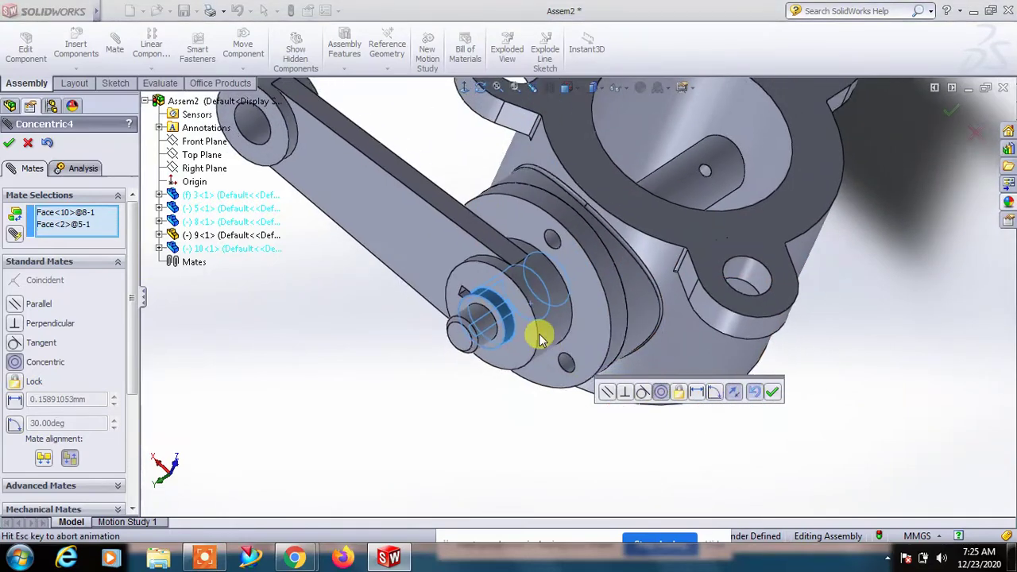
key("Return")
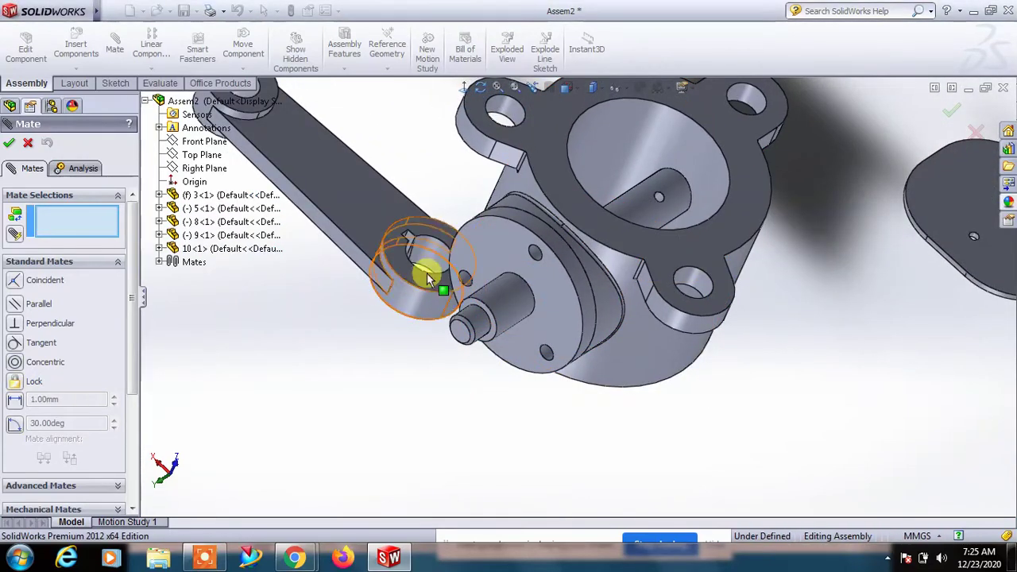
left_click(433, 264)
left_click(518, 302)
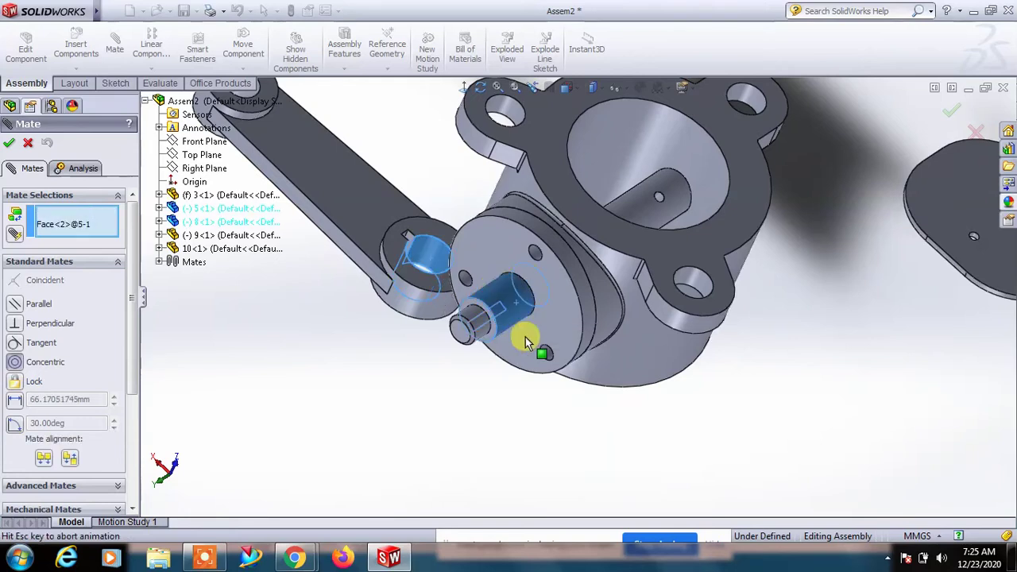
left_click(714, 362)
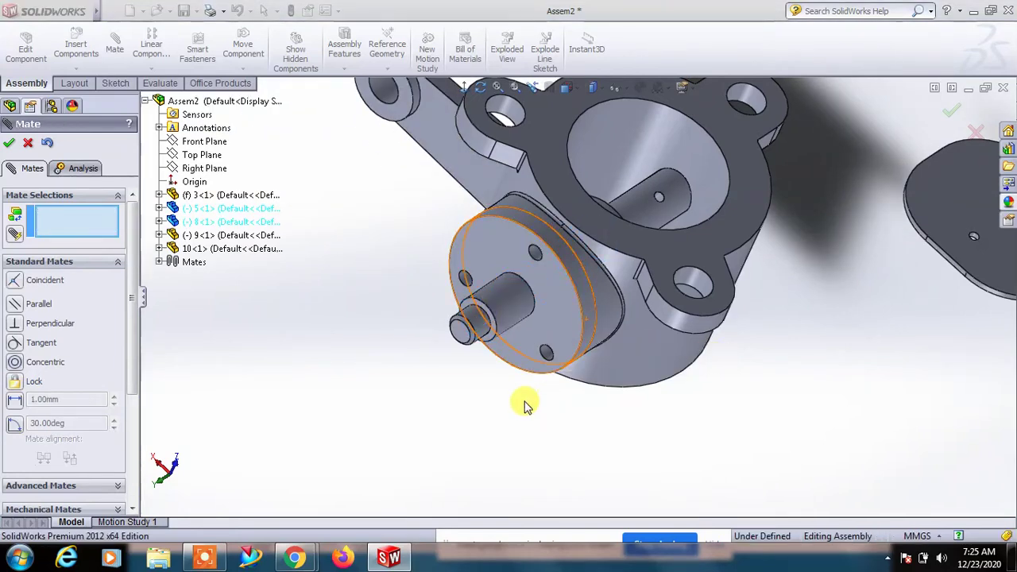
Set a 3.00 mm distance mate between the shaft's end face and the arm's side.
left_click_drag(465, 189, 357, 283)
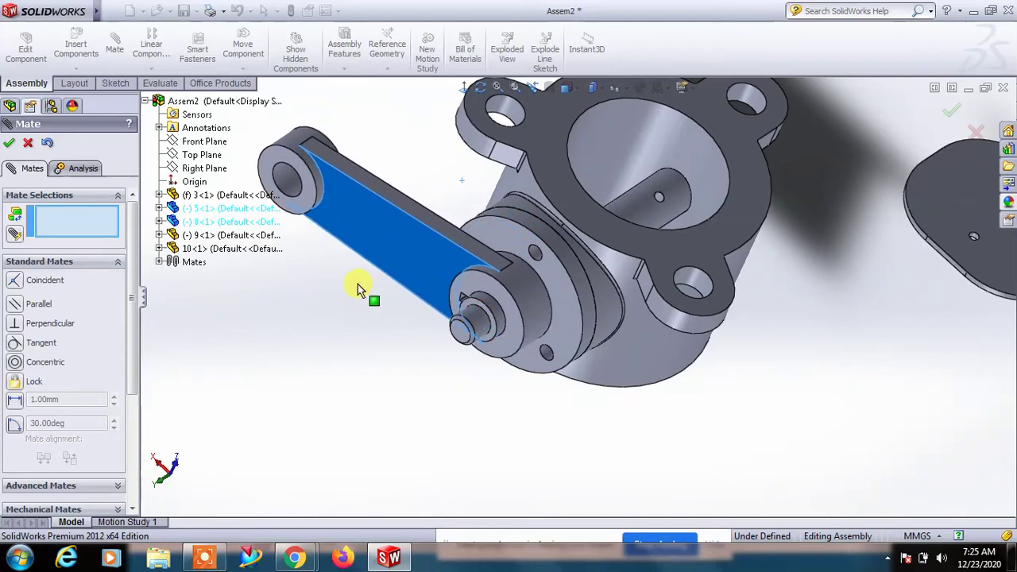
left_click_drag(358, 284, 356, 285)
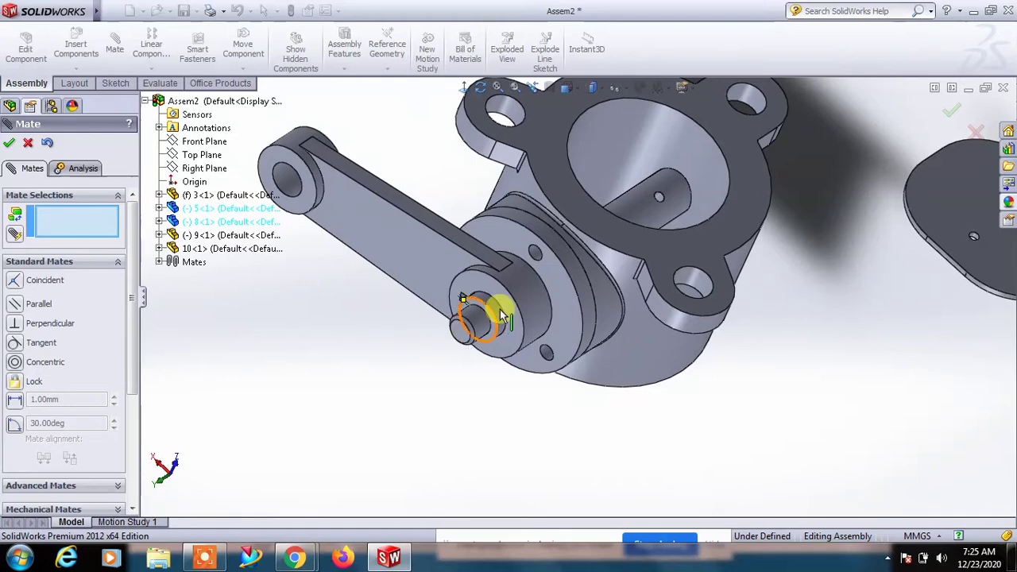
scroll(472, 298, "down", 3)
left_click(472, 299)
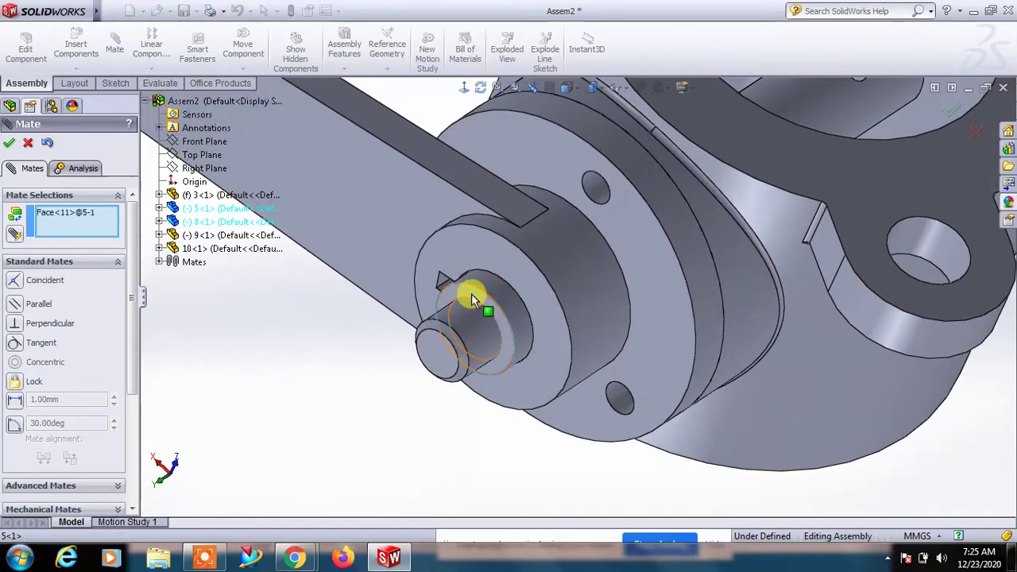
left_click(487, 257)
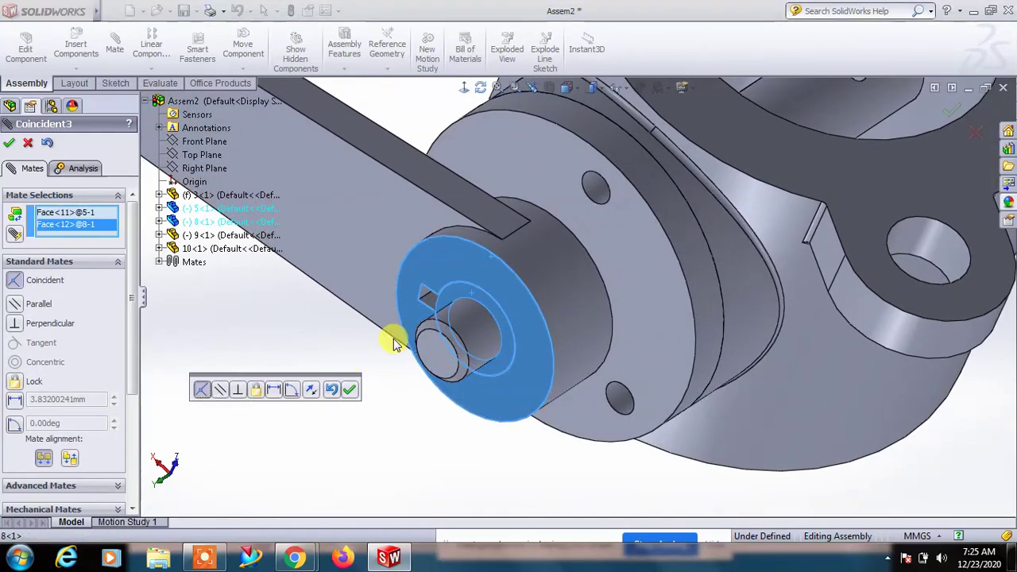
left_click(275, 391)
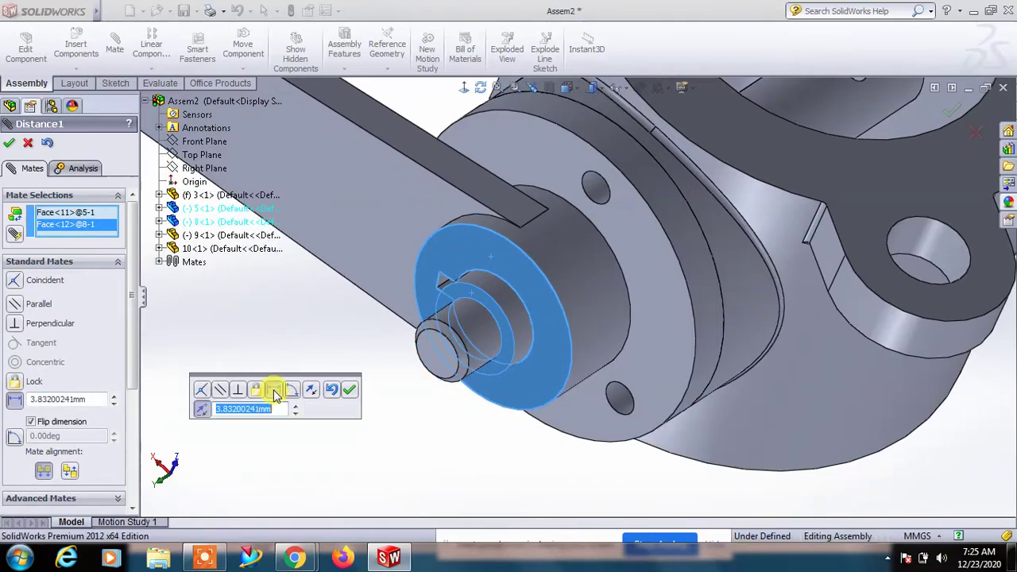
type("3")
key("Return")
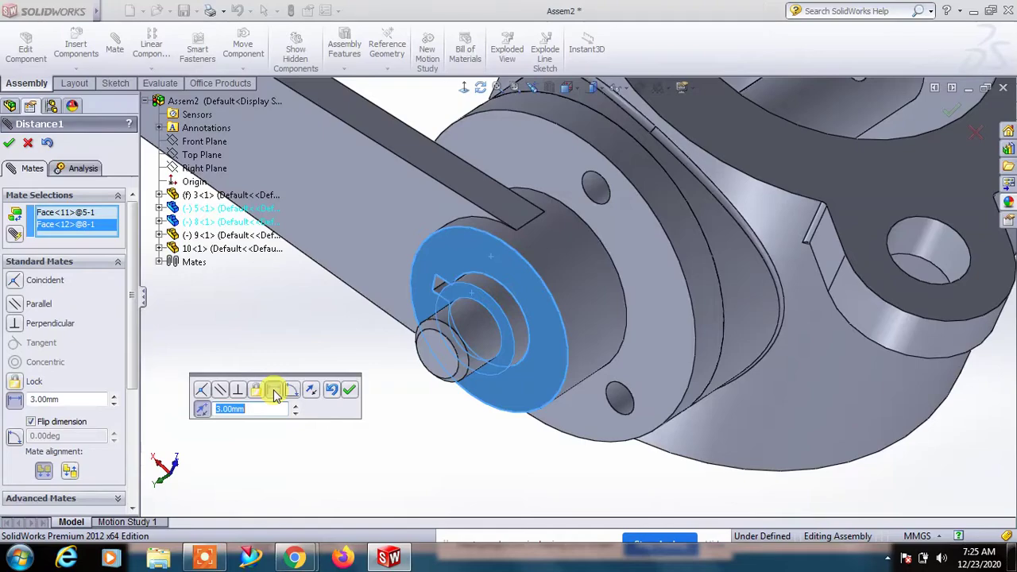
left_click(347, 392)
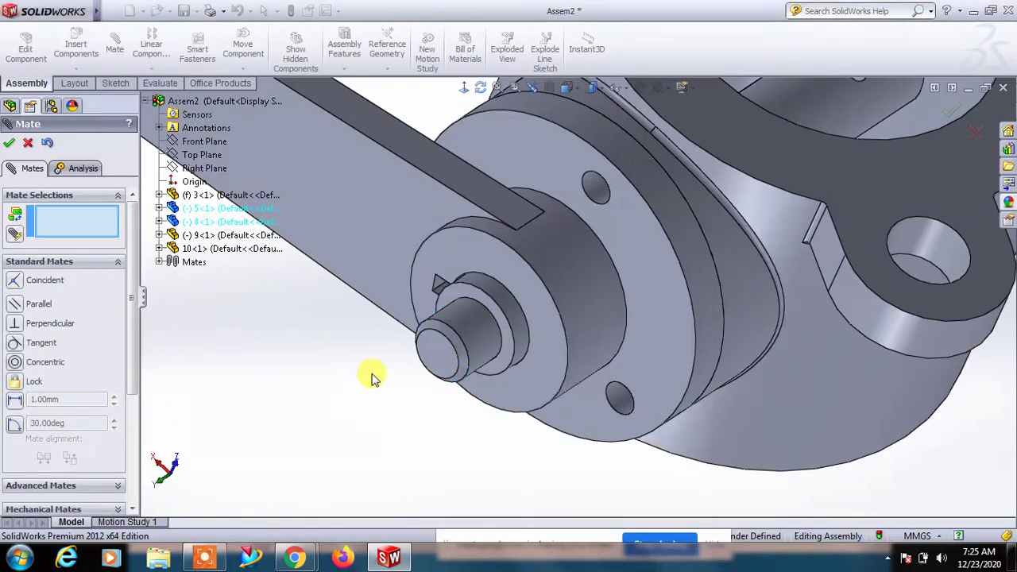
Add a 0.00° angle mate between the arm's key face and the shaft's keyway face.
middle_click_drag(373, 379, 463, 312)
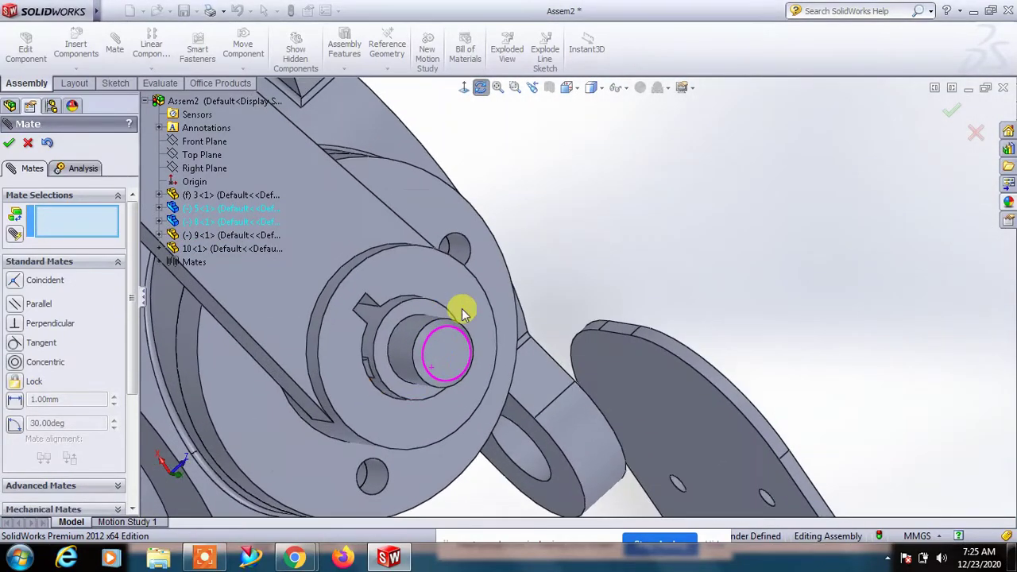
key("f")
mouse_move(545, 402)
middle_mouse_down()
mouse_move(591, 379)
mouse_move(617, 311)
middle_mouse_up()
scroll(622, 278, "down", 2)
scroll(545, 293, "down", 3)
scroll(526, 315, "down", 3)
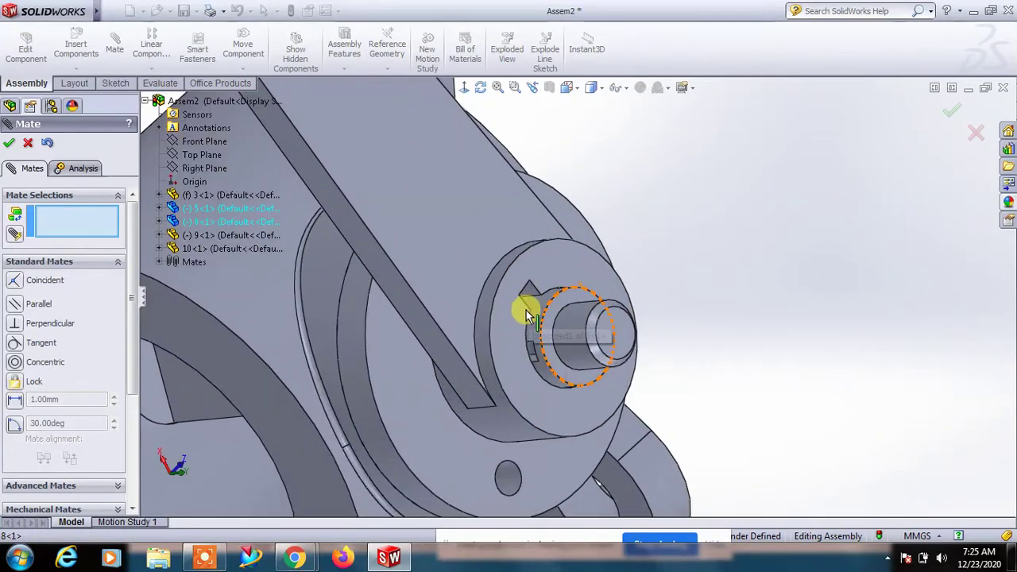
scroll(531, 332, "down", 3)
scroll(543, 321, "down", 3)
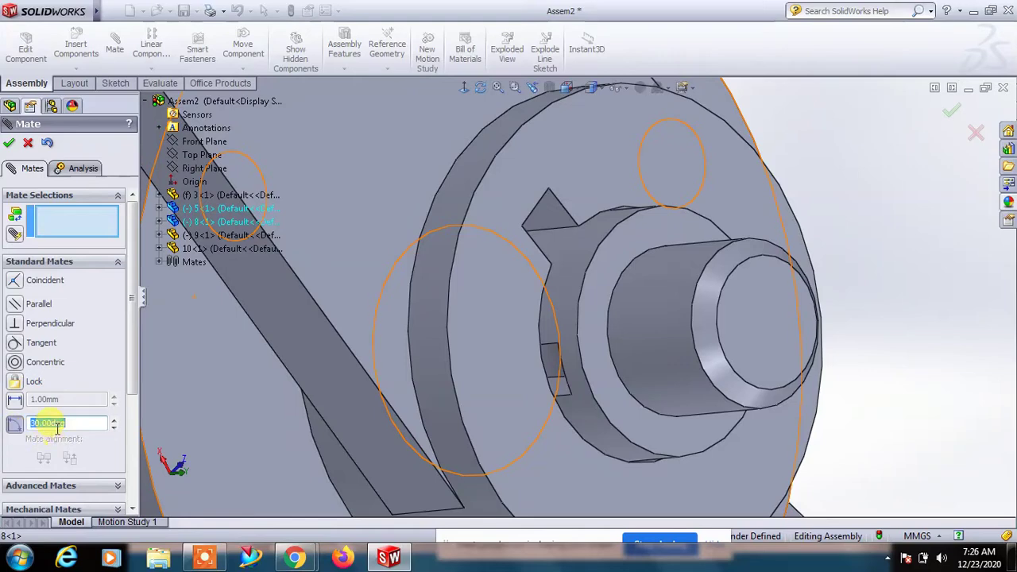
left_click(548, 213)
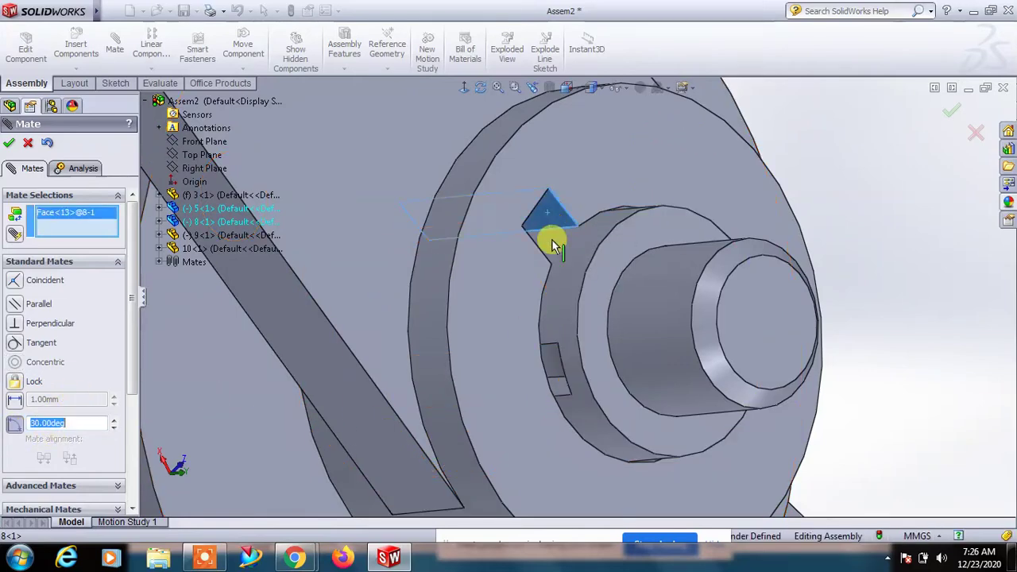
mouse_move(569, 346)
middle_mouse_down()
mouse_move(556, 302)
mouse_move(564, 294)
mouse_move(545, 352)
middle_mouse_up()
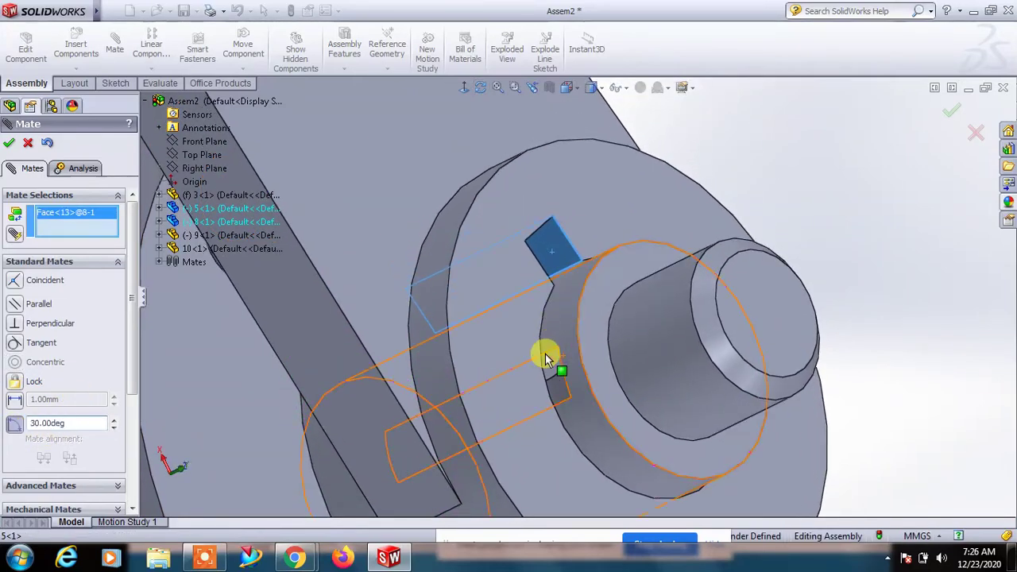
left_click(769, 245)
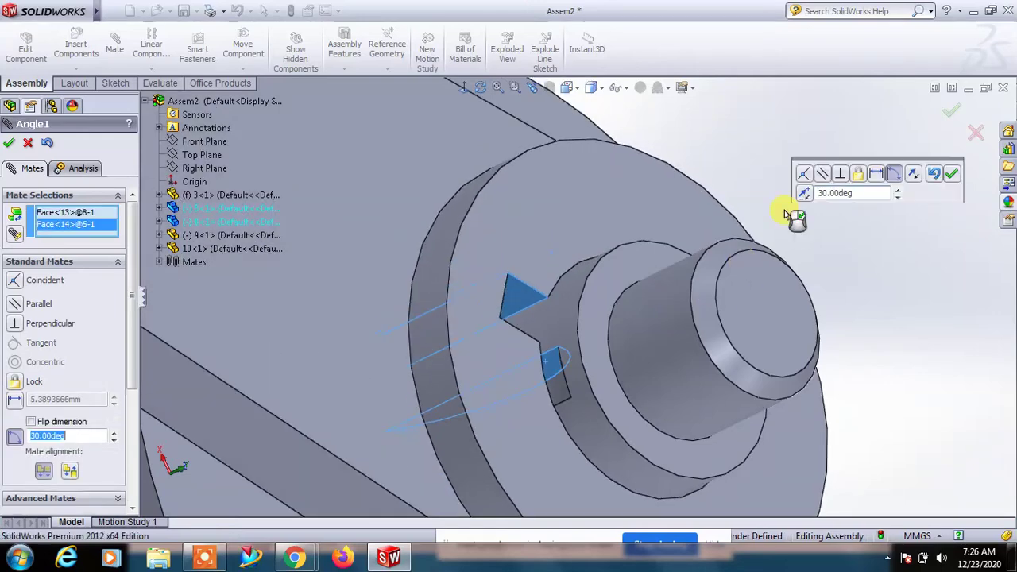
left_click(806, 202)
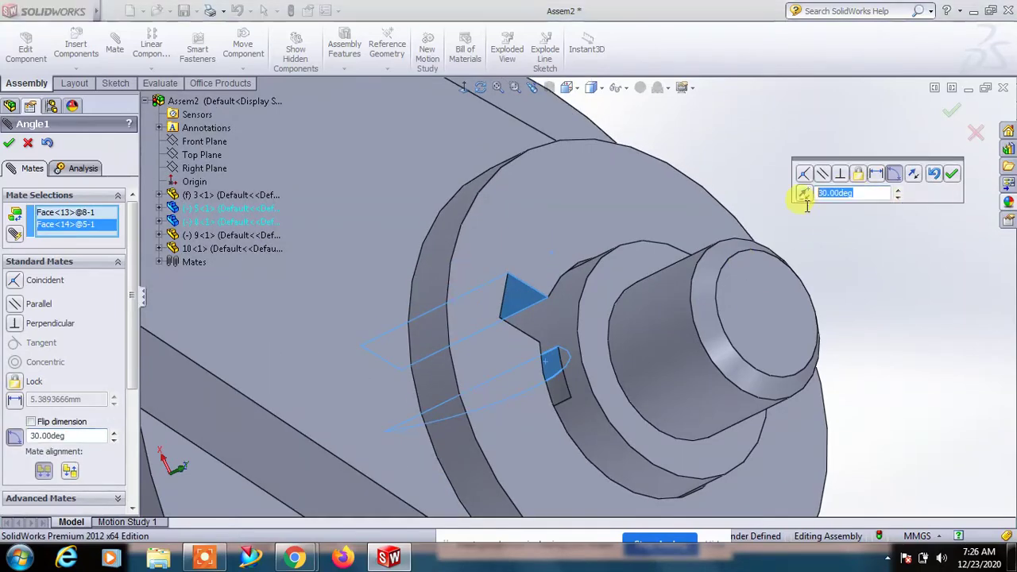
type("0")
key("Return")
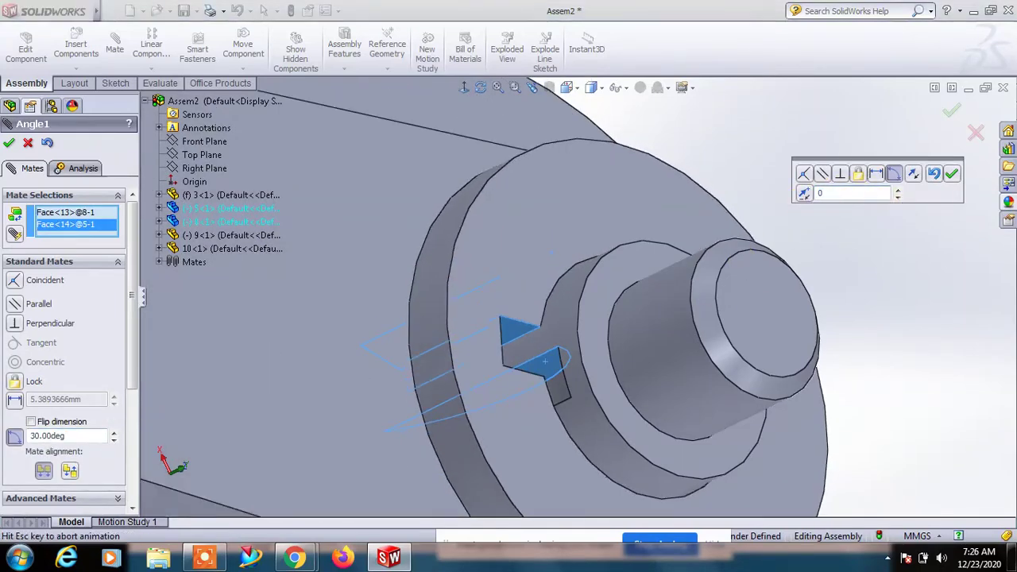
left_click(953, 175)
Mate the valve disc's flat face coincident with the shaft's slot face.
key("f")
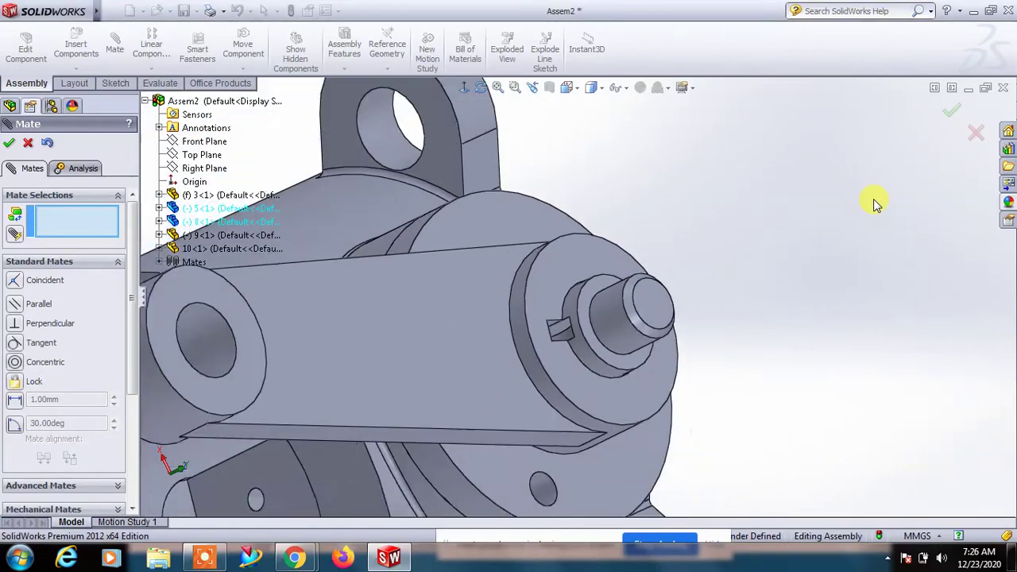
mouse_move(721, 175)
middle_mouse_down()
mouse_move(715, 235)
mouse_move(647, 312)
mouse_move(652, 304)
middle_mouse_up()
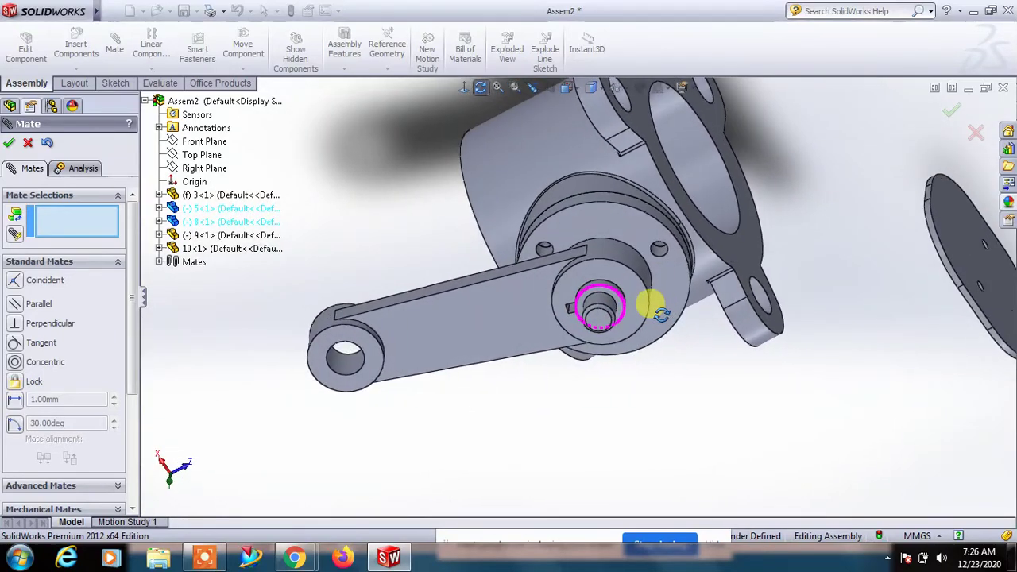
left_click(958, 251)
middle_click_drag(636, 345, 647, 300)
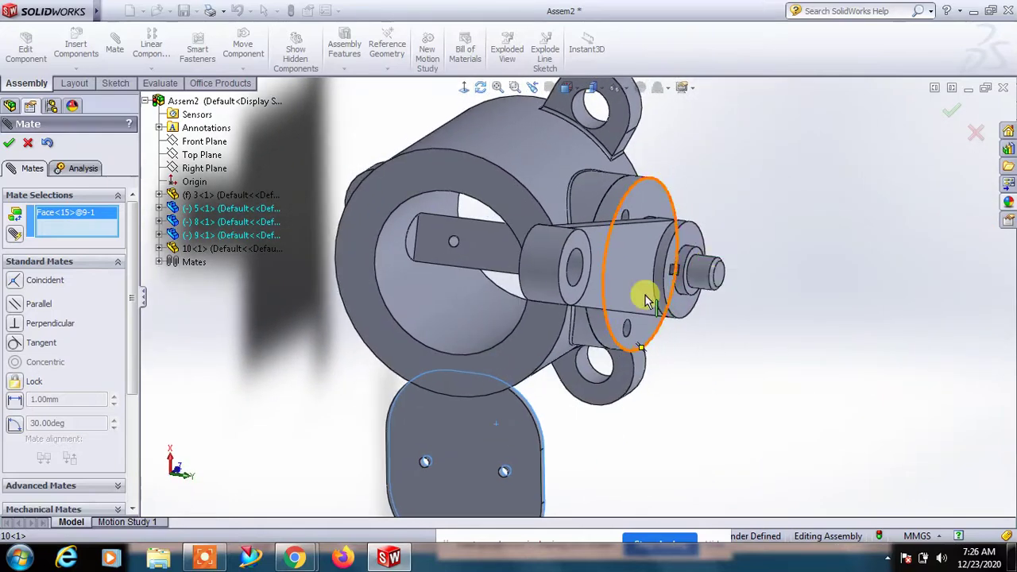
left_click(493, 245)
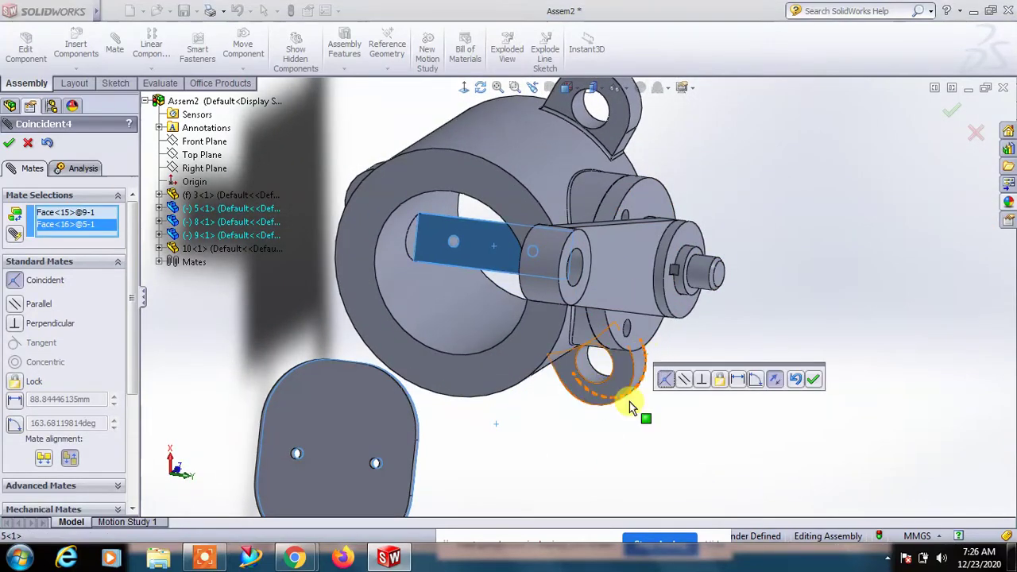
left_click(811, 382)
Select a shaft slot hole and the matching disc hole for a concentric mate.
scroll(465, 250, "down", 4)
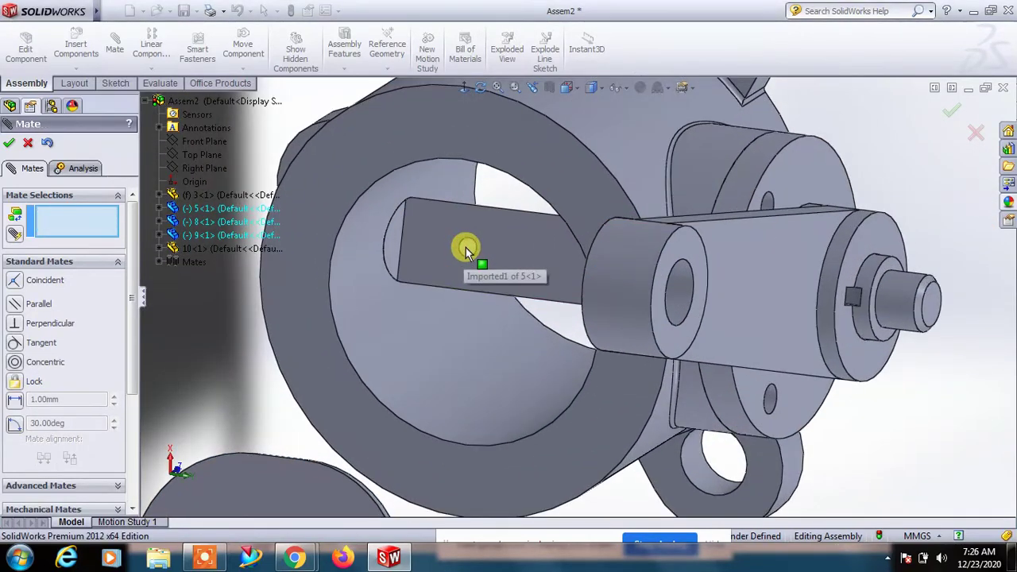
left_click(474, 255)
scroll(479, 314, "up", 4)
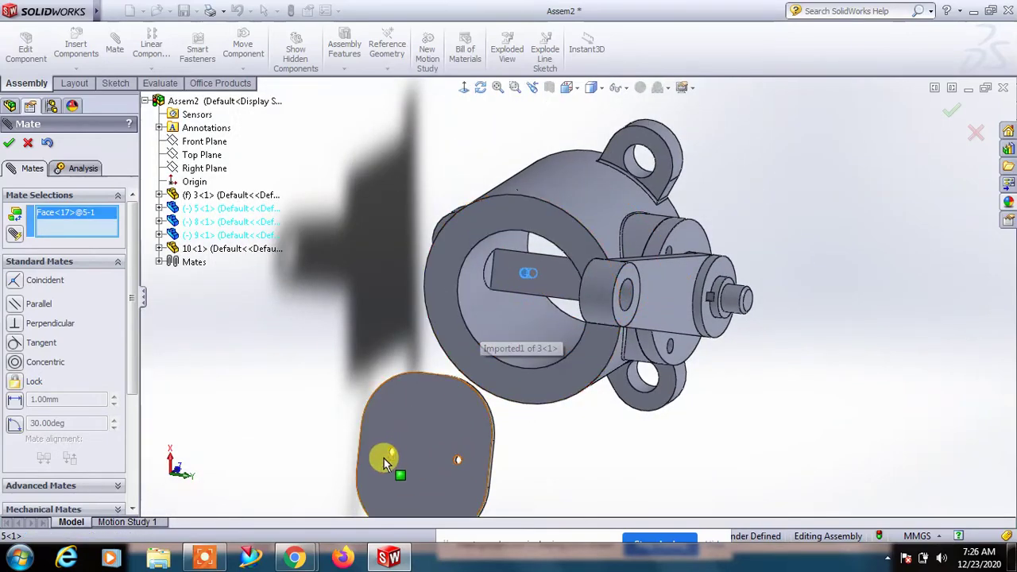
scroll(397, 449, "down", 4)
scroll(414, 437, "down", 3)
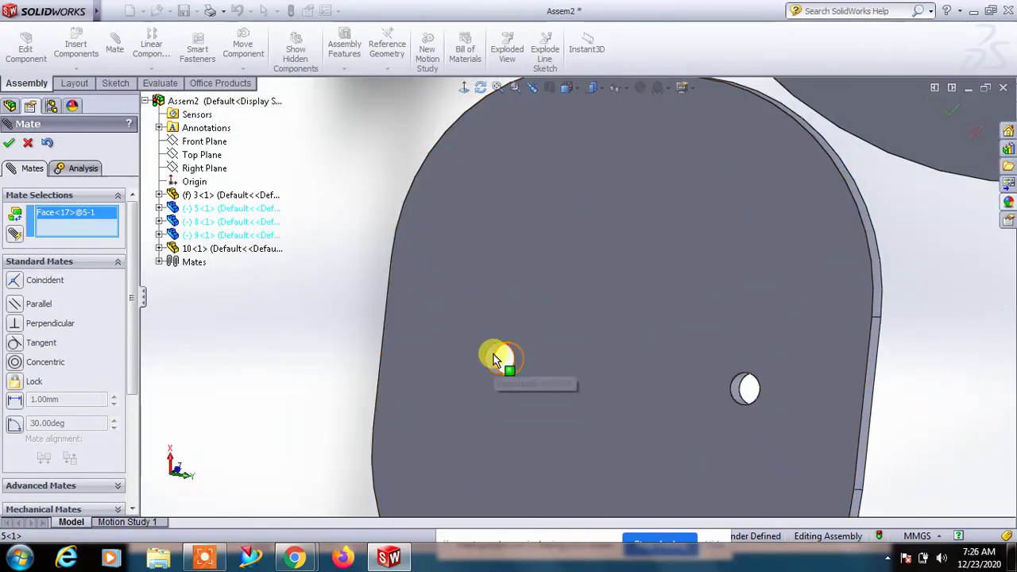
left_click(493, 359)
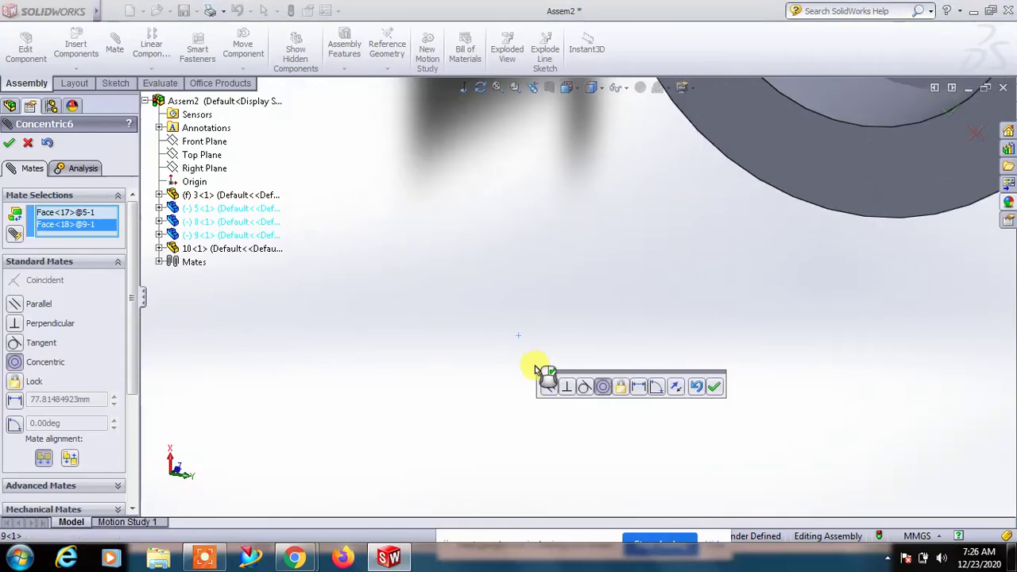
Accept the first disc-to-shaft hole concentric mate and turn the view toward the disc.
left_click(715, 388)
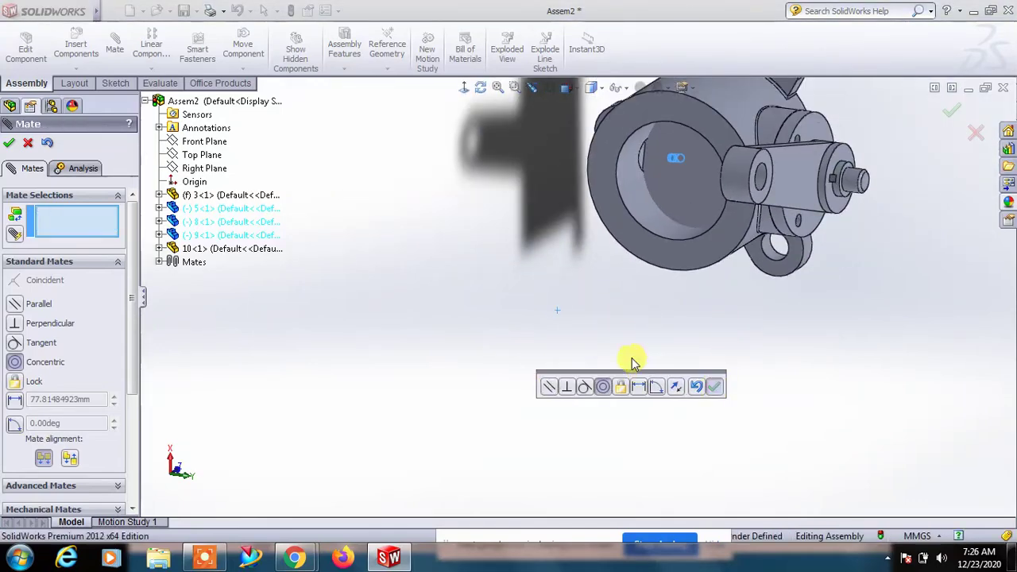
middle_click_drag(642, 324, 709, 201)
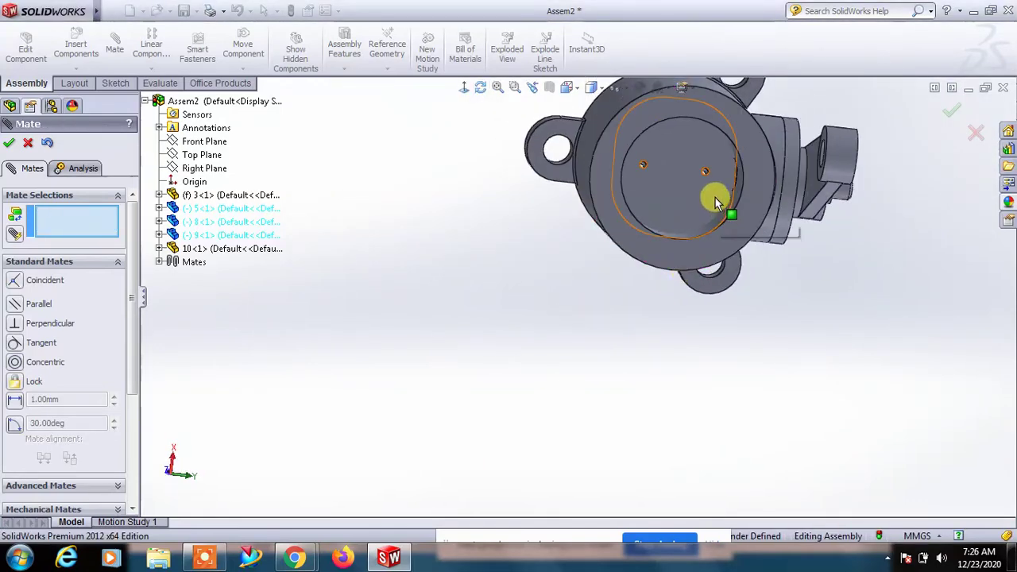
scroll(691, 207, "up", 2)
scroll(664, 213, "down", 2)
scroll(635, 246, "down", 3)
scroll(610, 298, "down", 3)
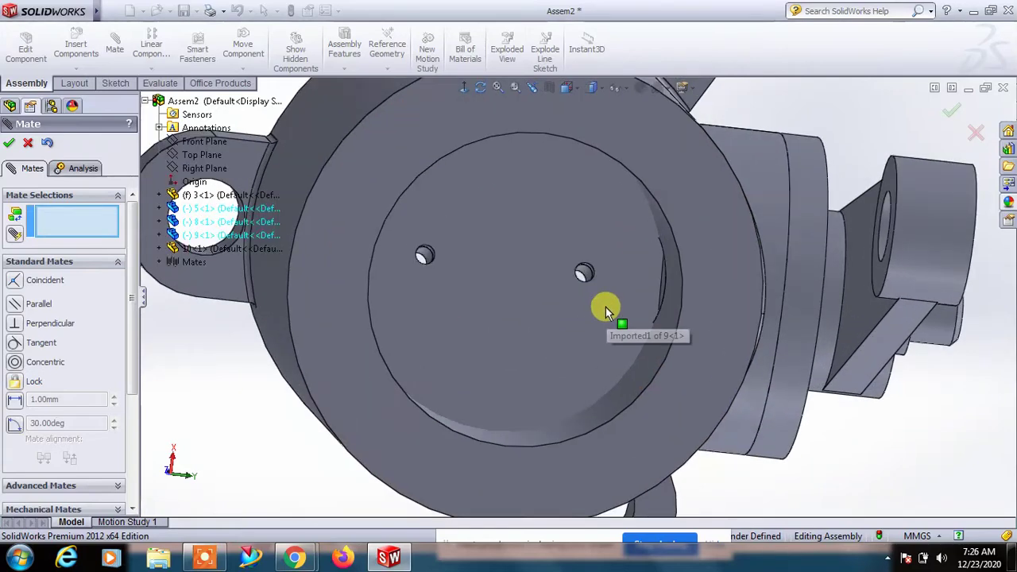
middle_click_drag(601, 302, 531, 353)
mouse_move(472, 357)
middle_mouse_down()
mouse_move(513, 348)
mouse_move(564, 292)
mouse_move(584, 211)
middle_mouse_up()
left_click(583, 211)
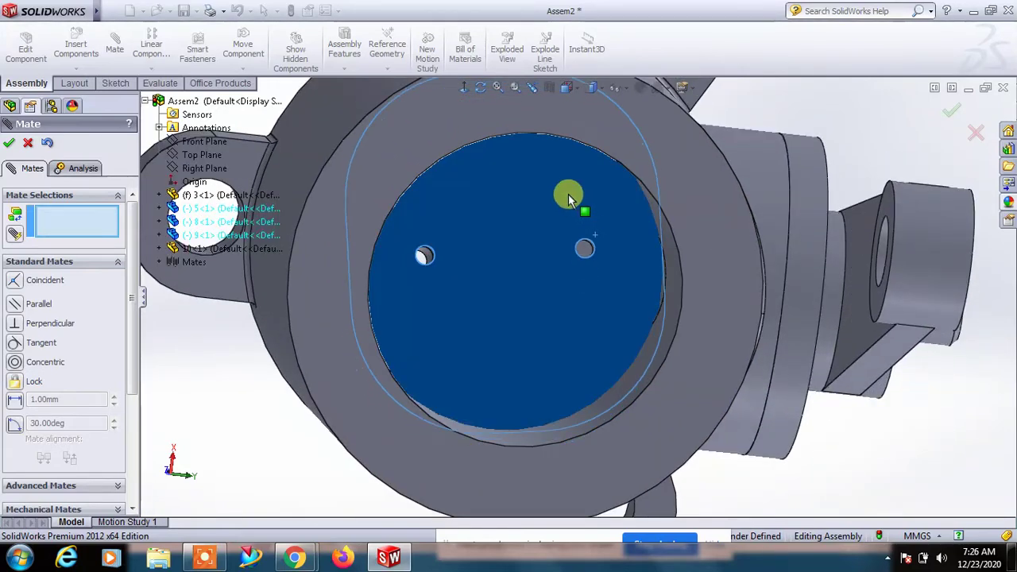
Mate the disc's second hole concentric with the matching shaft hole.
scroll(588, 236, "down", 2)
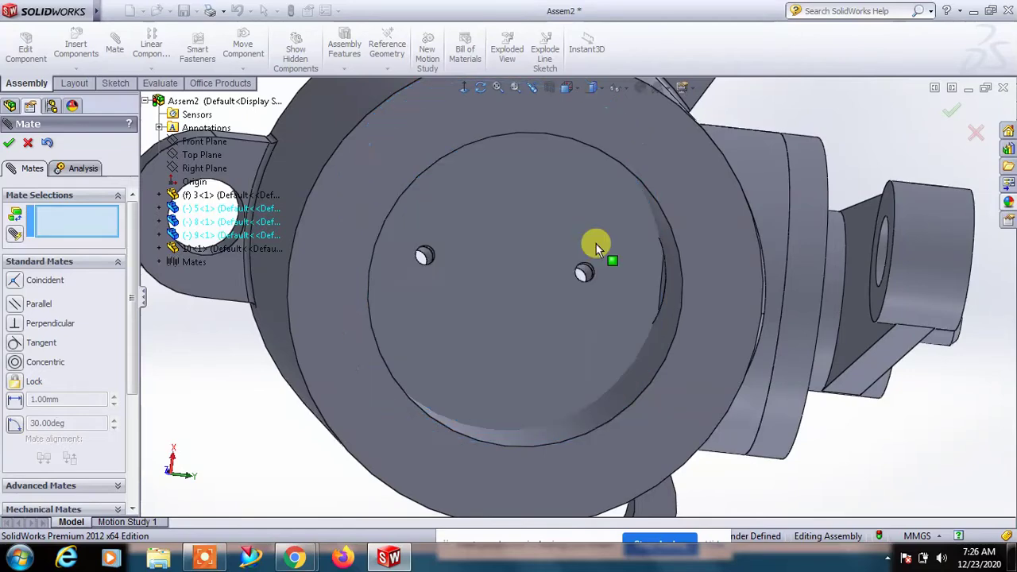
scroll(596, 262, "down", 3)
scroll(590, 281, "down", 3)
scroll(578, 277, "down", 2)
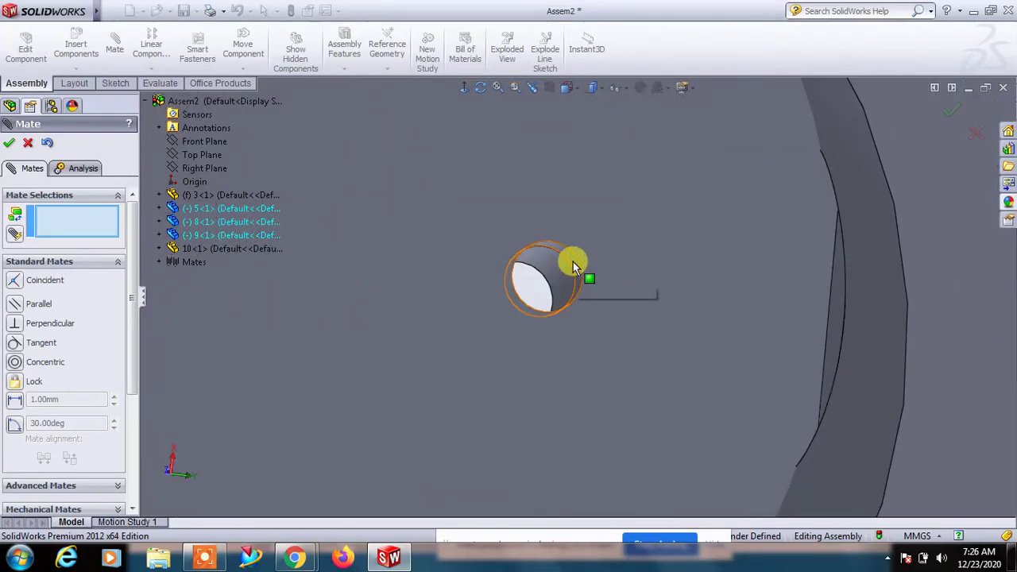
left_click(572, 262)
left_click(558, 273)
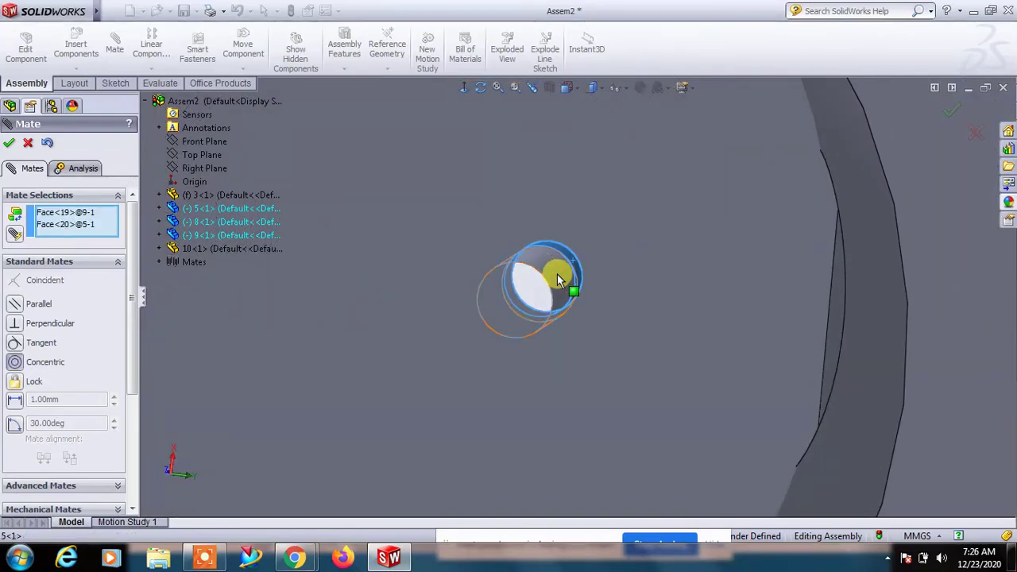
left_click(9, 143)
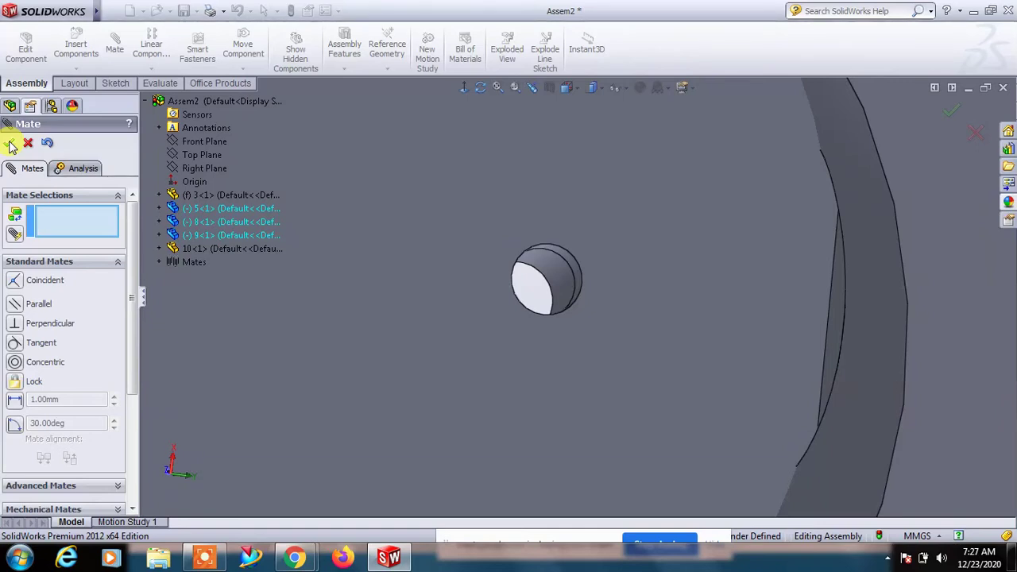
left_click(27, 128)
Close the Mate panel and zoom to fit the whole valve assembly.
left_click(9, 143)
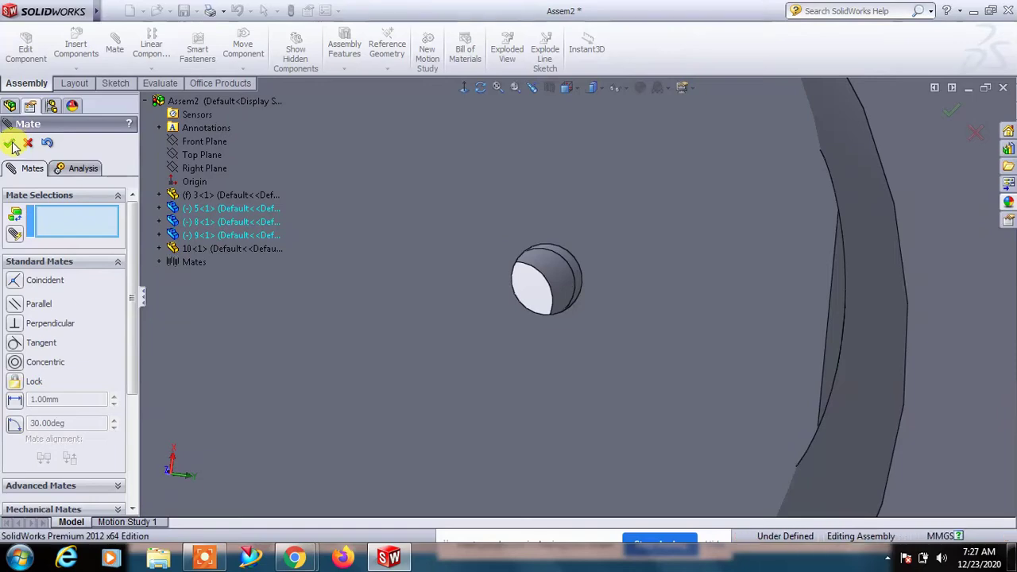
scroll(376, 214, "down", 2)
scroll(406, 192, "down", 3)
scroll(406, 192, "down", 3)
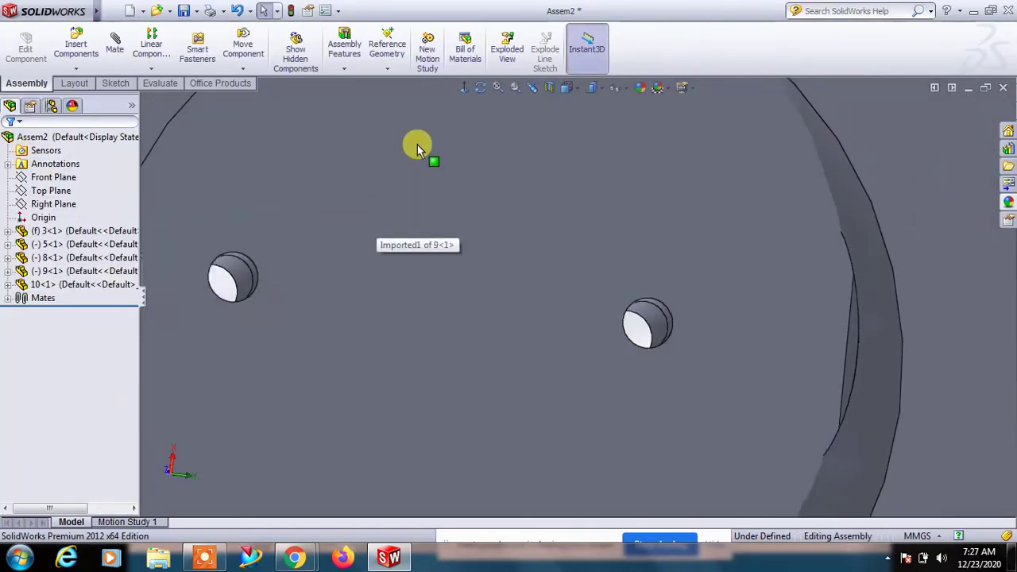
scroll(417, 131, "down", 1)
scroll(425, 127, "down", 1)
key("f")
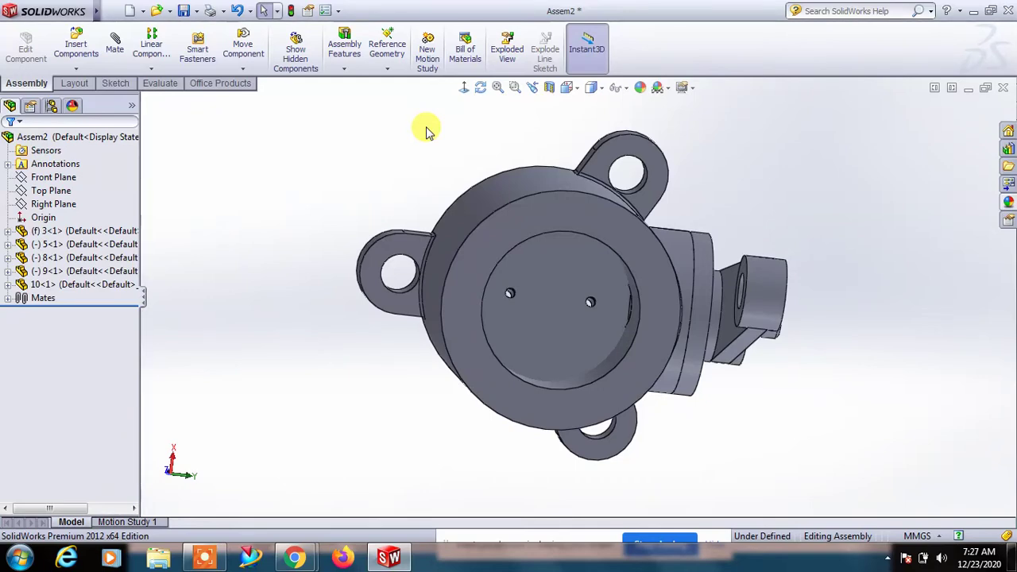
mouse_move(738, 215)
middle_mouse_down()
mouse_move(753, 441)
mouse_move(722, 208)
mouse_move(746, 313)
mouse_move(710, 278)
middle_mouse_up()
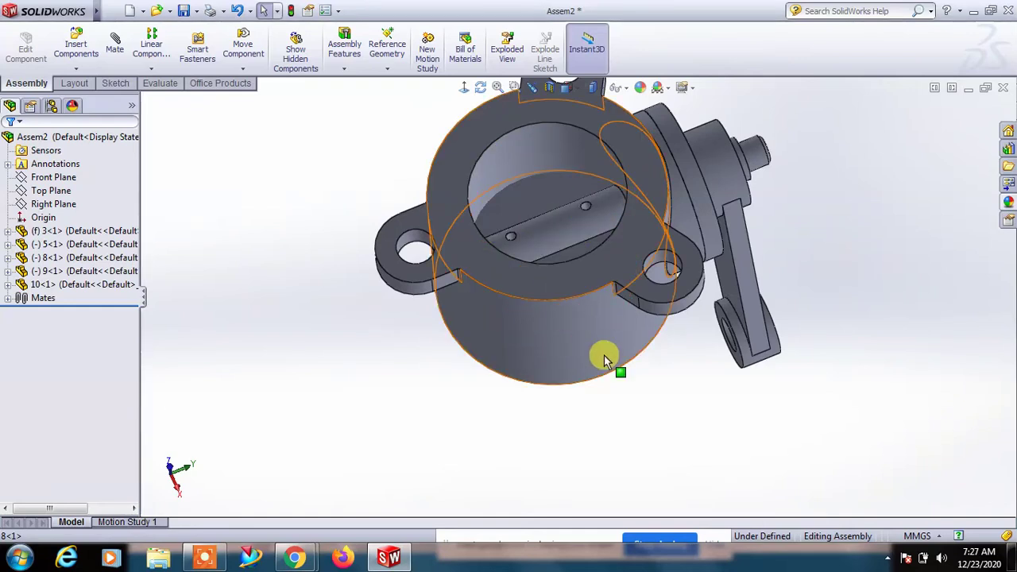
Swing the lever arm around the shaft so the disc turns open.
left_click(758, 315)
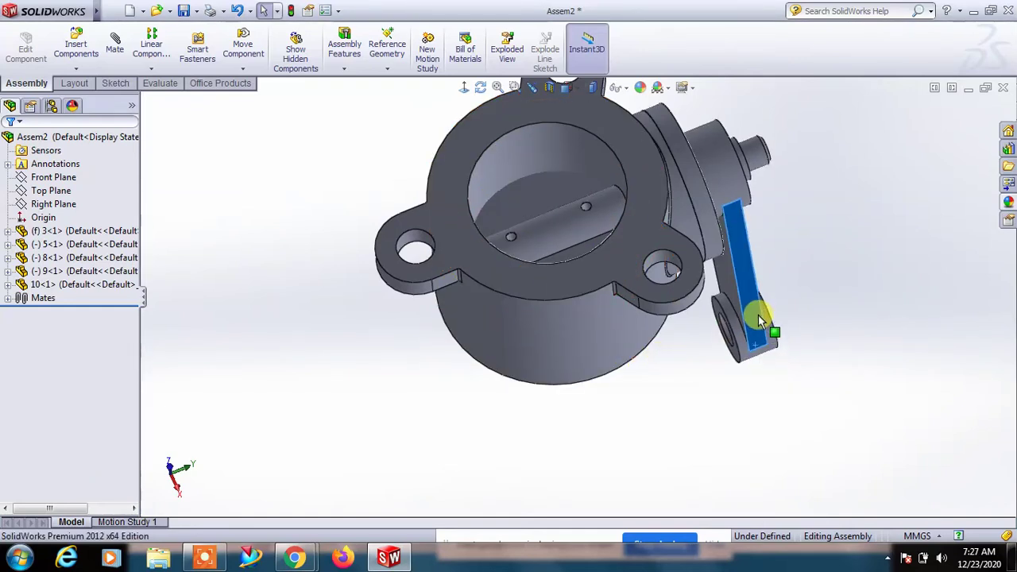
mouse_move(758, 315)
left_mouse_down()
mouse_move(722, 131)
mouse_move(687, 69)
mouse_move(601, 11)
left_mouse_up()
mouse_move(710, 234)
middle_mouse_down()
mouse_move(805, 308)
mouse_move(799, 358)
mouse_move(794, 322)
mouse_move(692, 222)
mouse_move(665, 174)
middle_mouse_up()
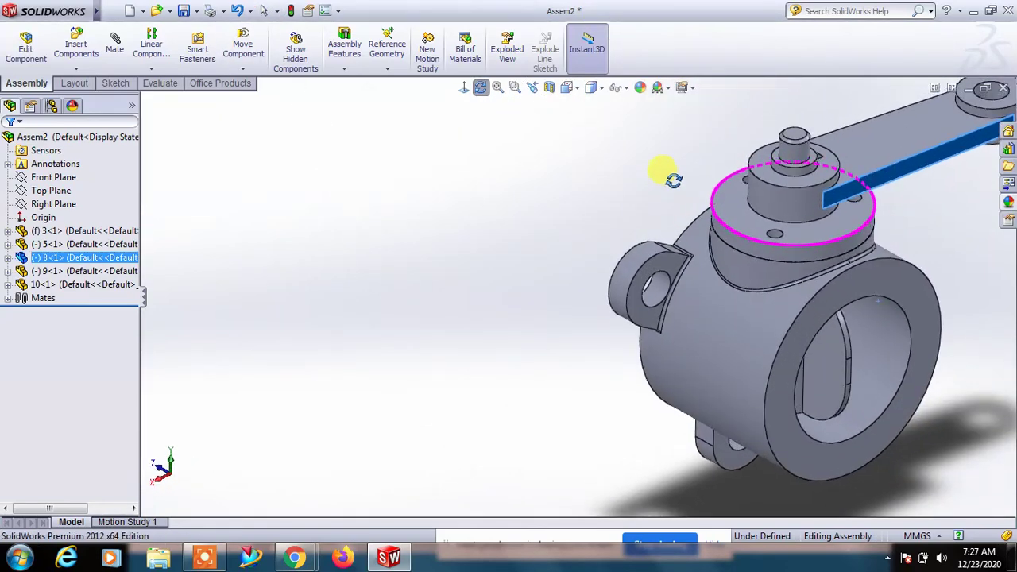
Zoom to fit and orbit to an oblique view showing the lever and flange.
left_click(500, 90)
mouse_move(659, 318)
middle_mouse_down()
mouse_move(595, 283)
mouse_move(601, 265)
middle_mouse_up()
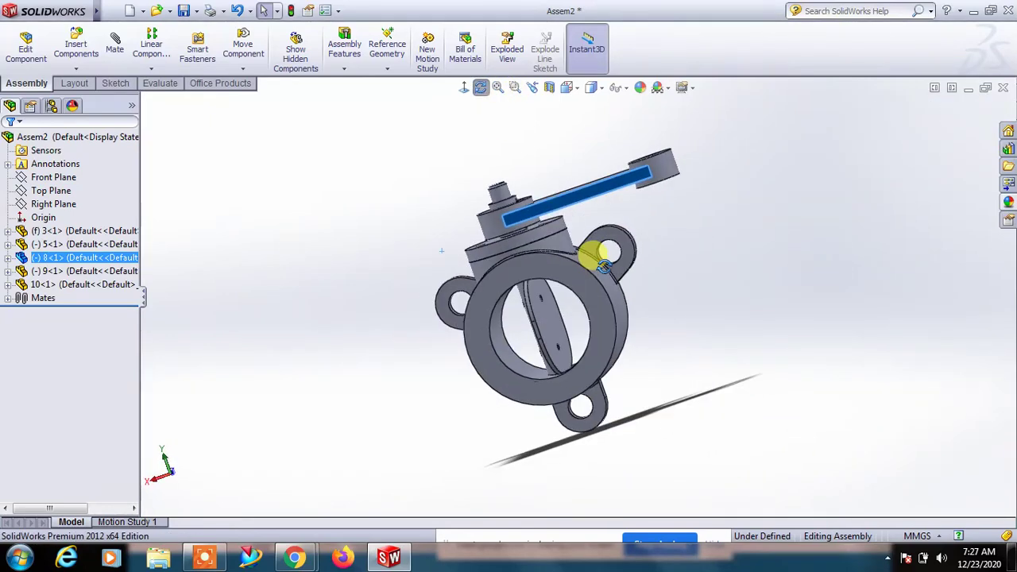
mouse_move(603, 265)
left_mouse_down()
mouse_move(665, 245)
mouse_move(644, 317)
mouse_move(688, 374)
mouse_move(622, 188)
mouse_move(676, 185)
mouse_move(697, 161)
mouse_move(663, 167)
mouse_move(635, 282)
left_mouse_up()
key("Escape")
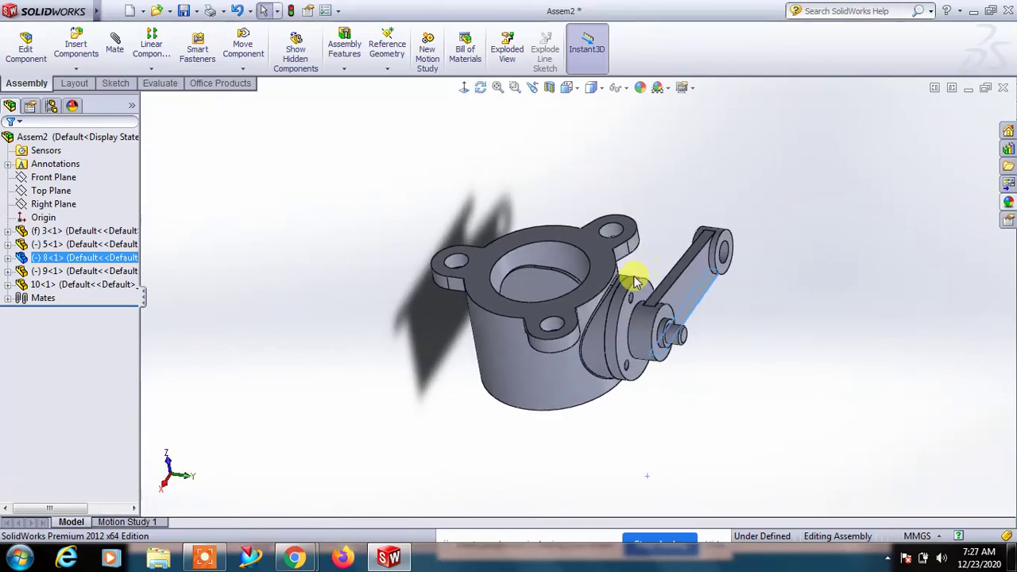
middle_click_drag(635, 282, 454, 325)
scroll(301, 410, "down", 2)
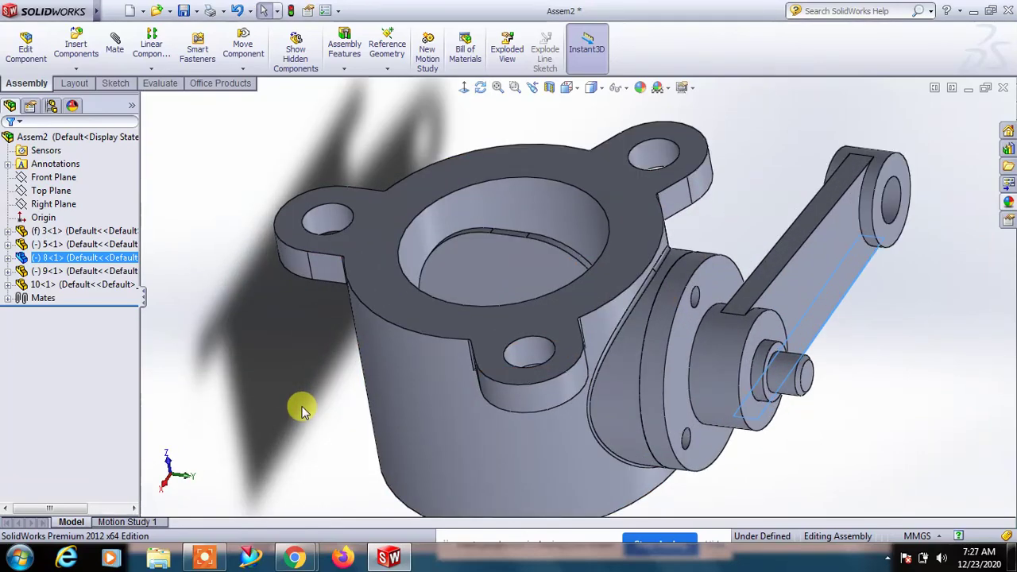